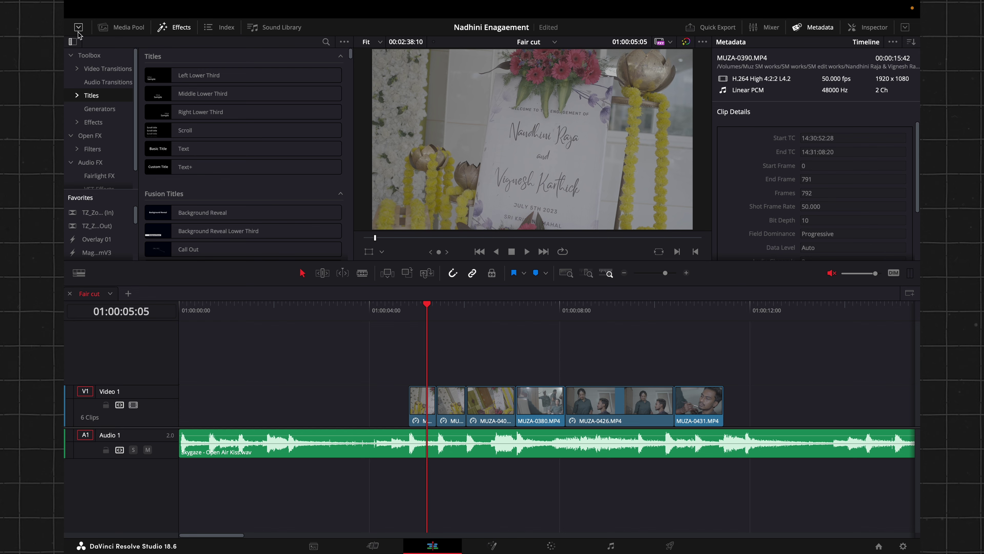
Step: Expand the effects library to full height and browse the Video Transitions category
click(79, 28)
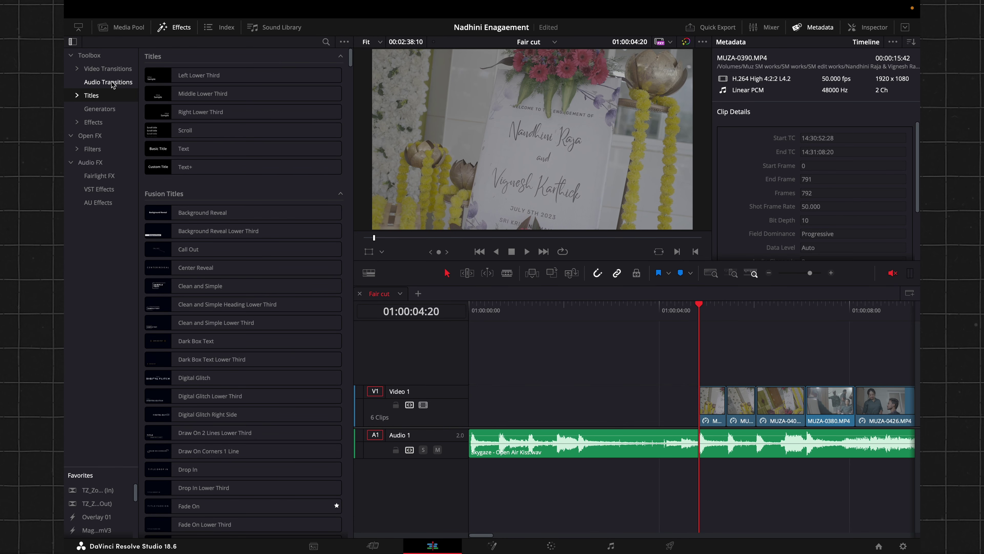
click(108, 82)
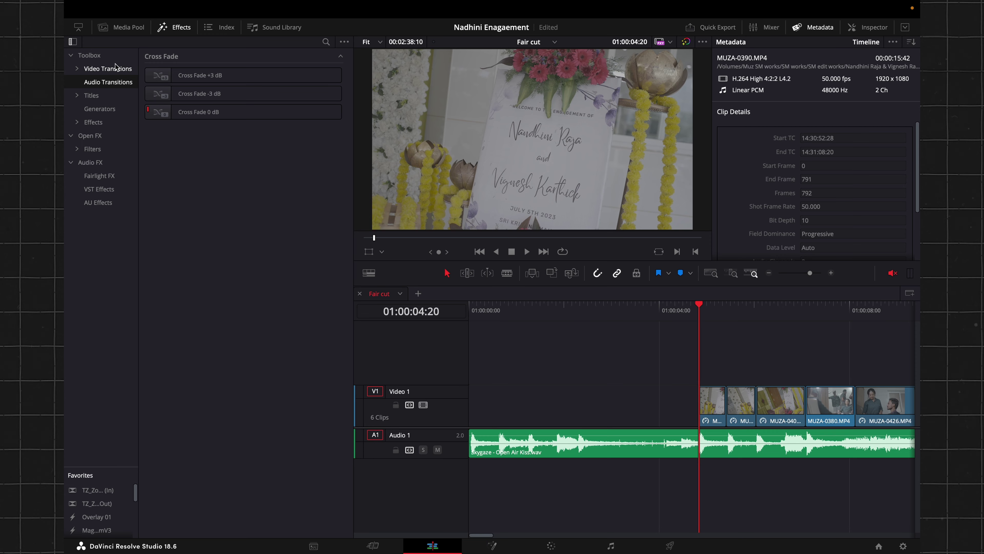
click(115, 68)
scroll(222, 174, down, 8)
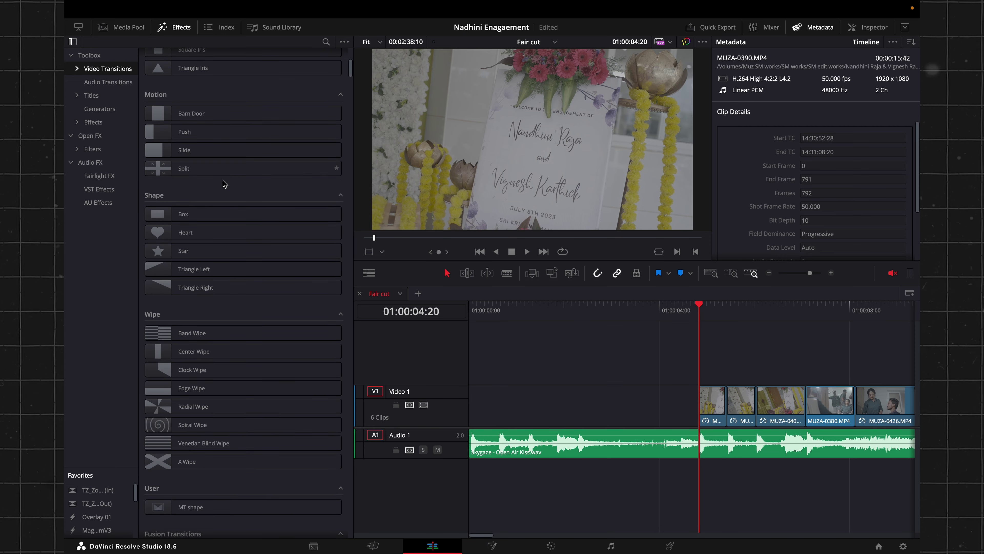
scroll(225, 184, down, 10)
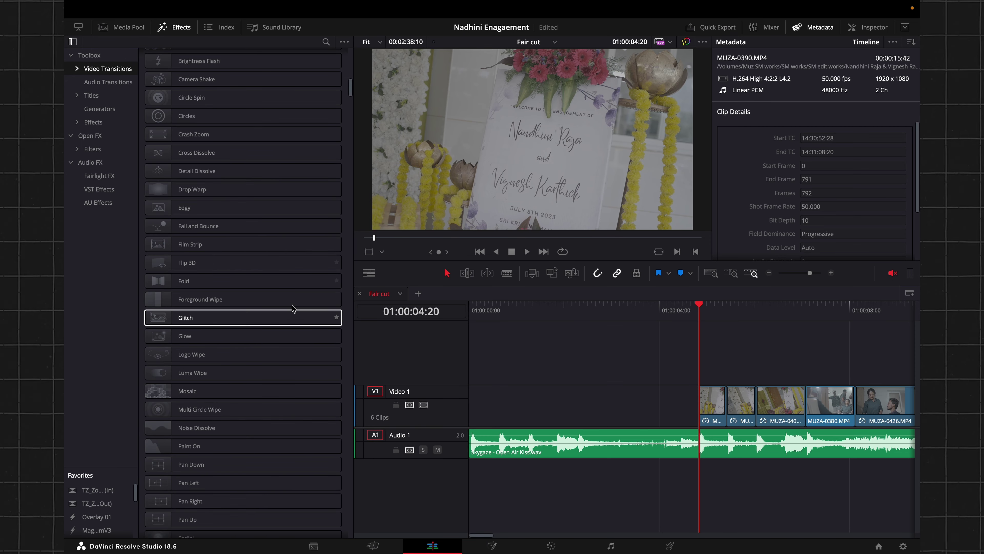
scroll(271, 294, down, 10)
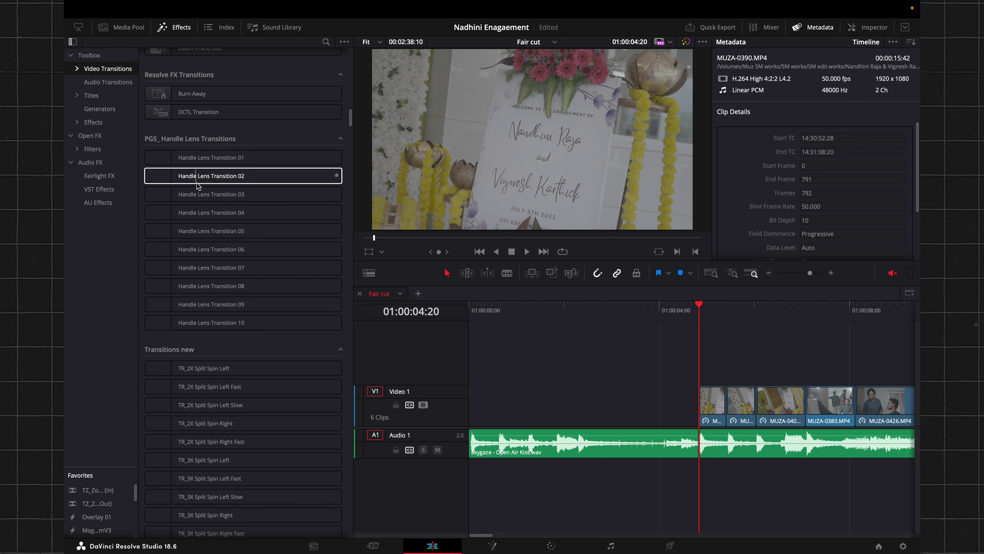
scroll(229, 262, down, 8)
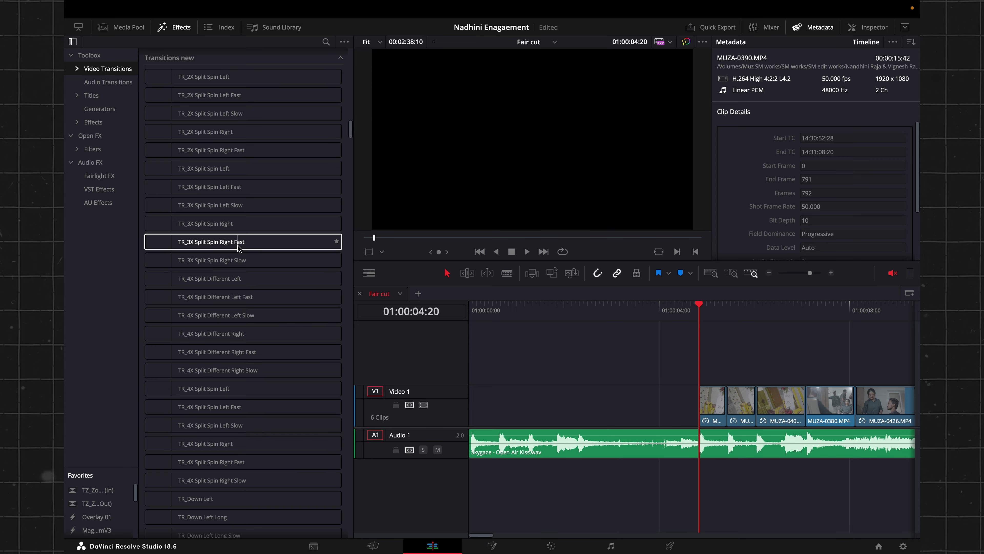
scroll(238, 248, up, 10)
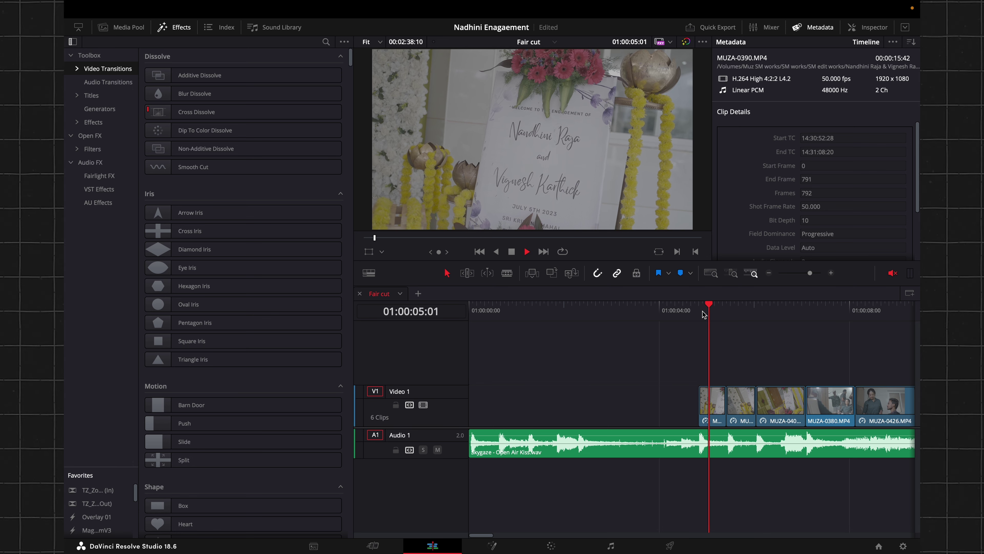
Step: Park the playhead at the cut between MUZA-0404 and MUZA-0380 and apply a Dip To Color Dissolve there
key(space)
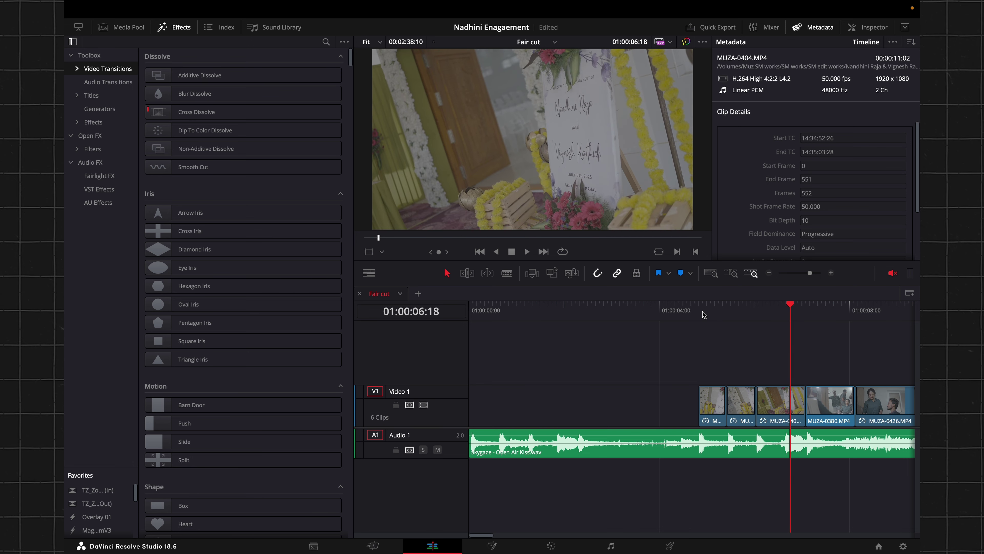
key(space)
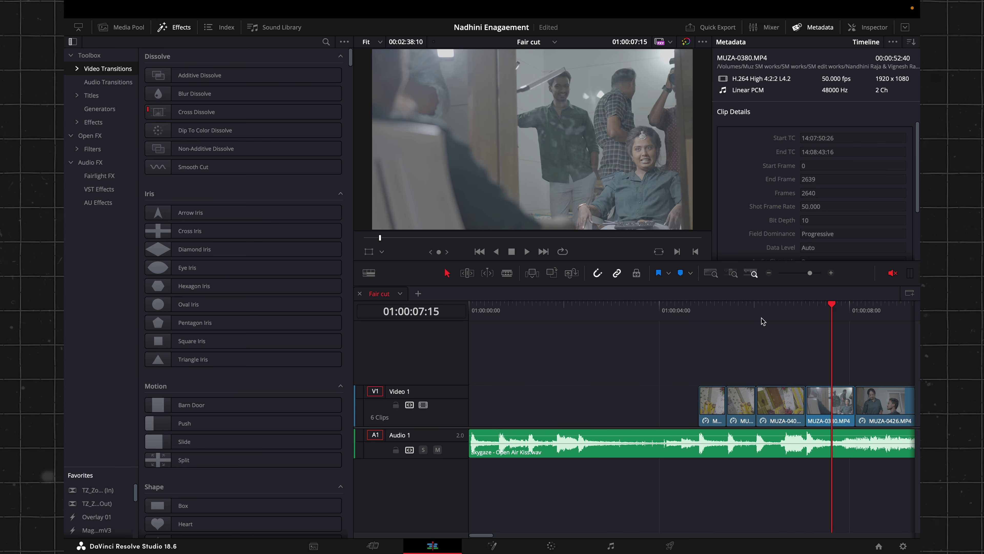
click(806, 315)
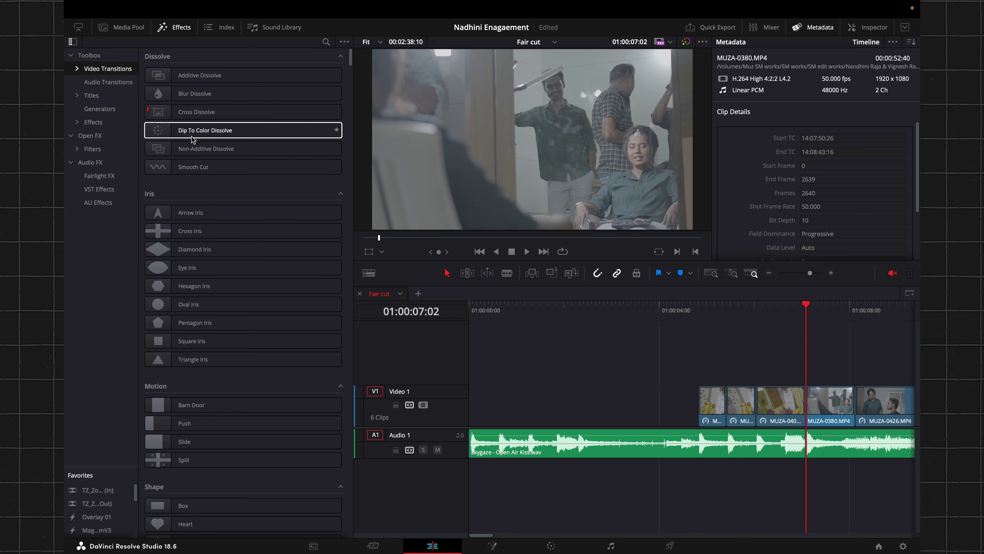
click(200, 134)
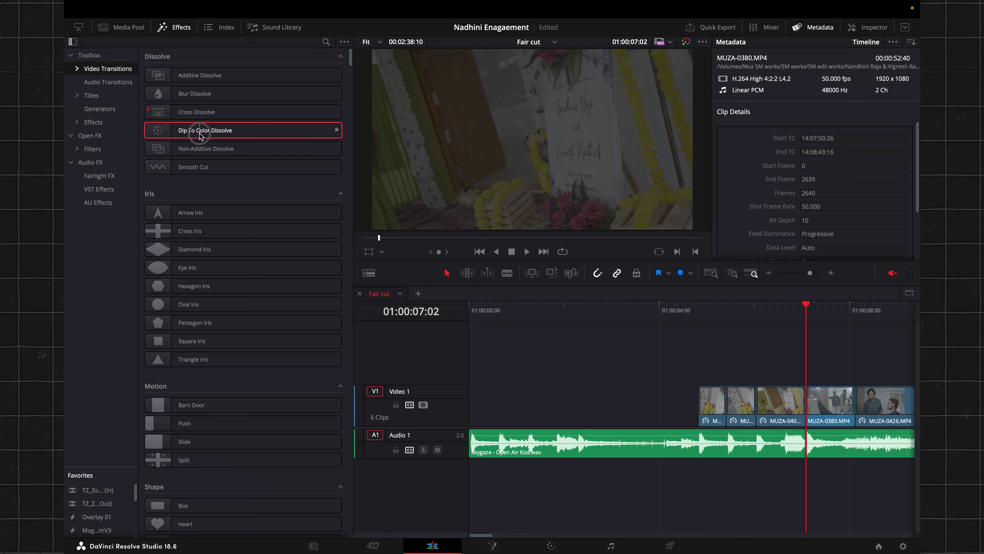
drag(199, 133, 801, 396)
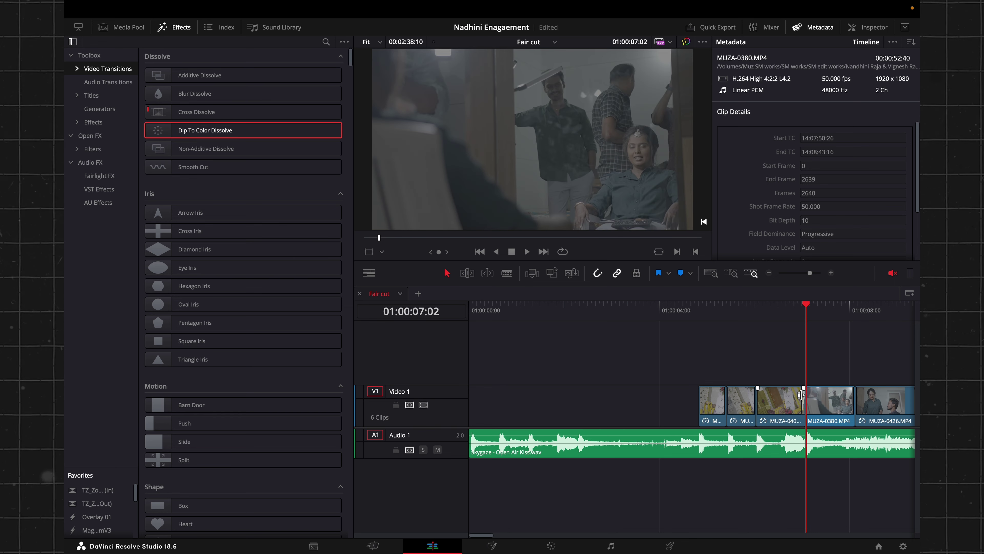
Step: Lengthen the Dip To Color Dissolve between MUZA-0404 and MUZA-0380 to 5 frames on the timeline
key(super+equal)
key(super+equal)
key(super+equal)
key(super+equal)
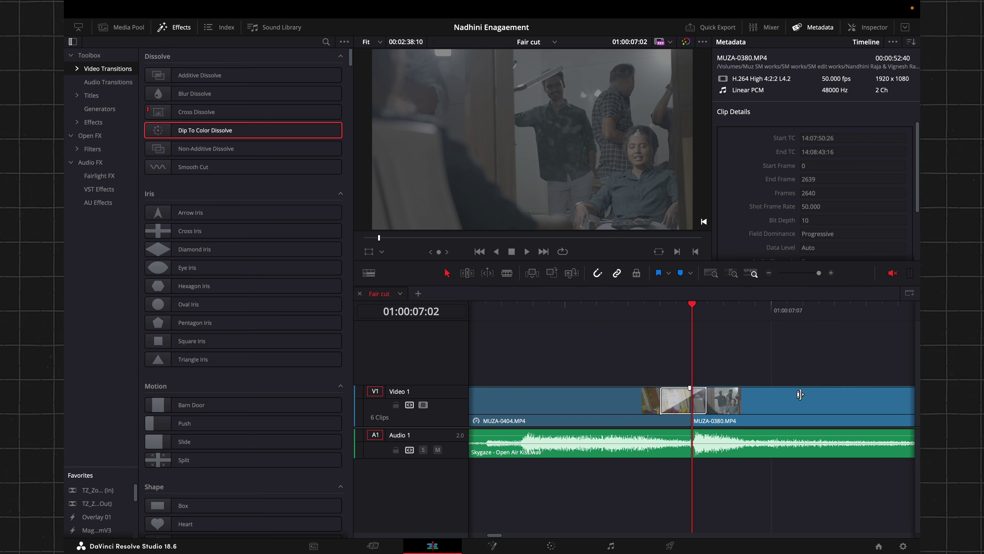
click(684, 397)
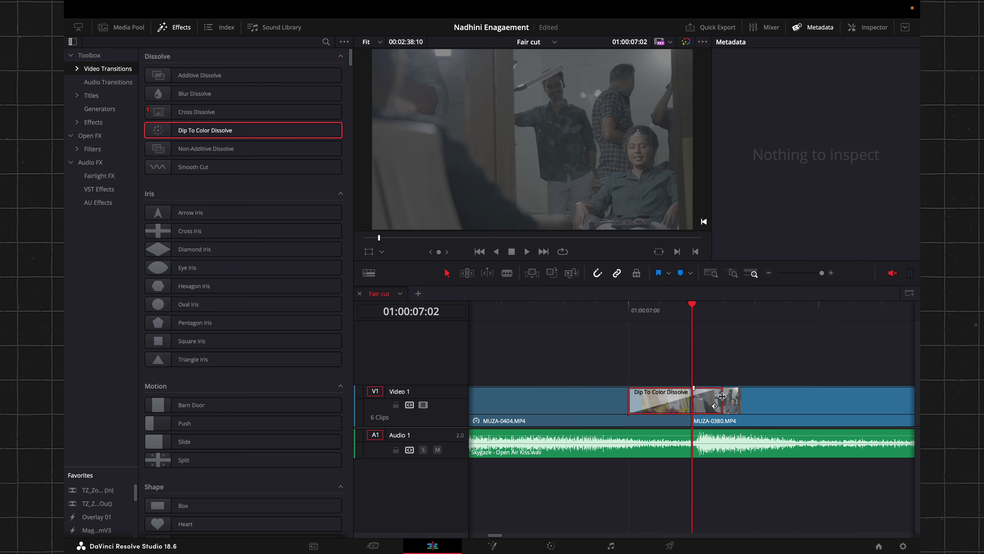
drag(721, 395, 755, 396)
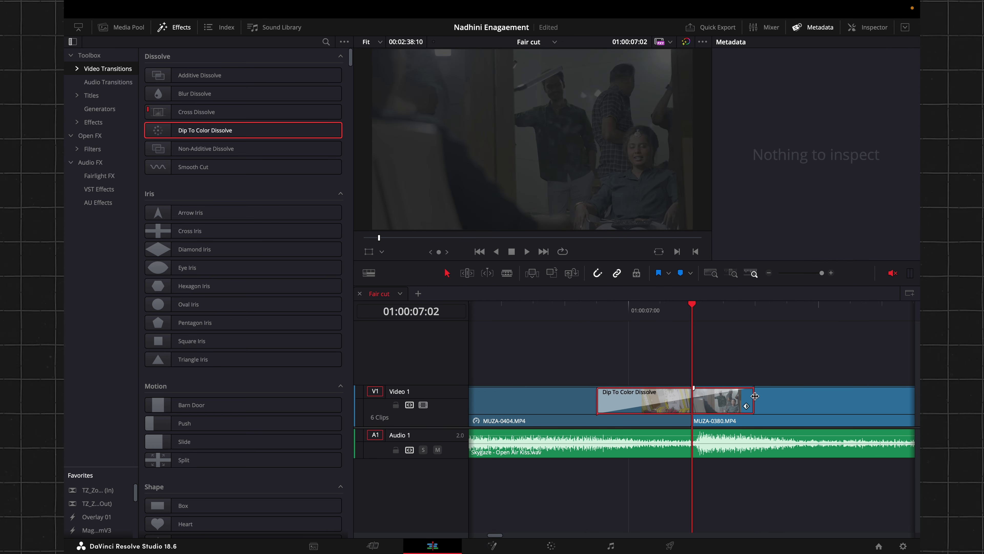
click(791, 414)
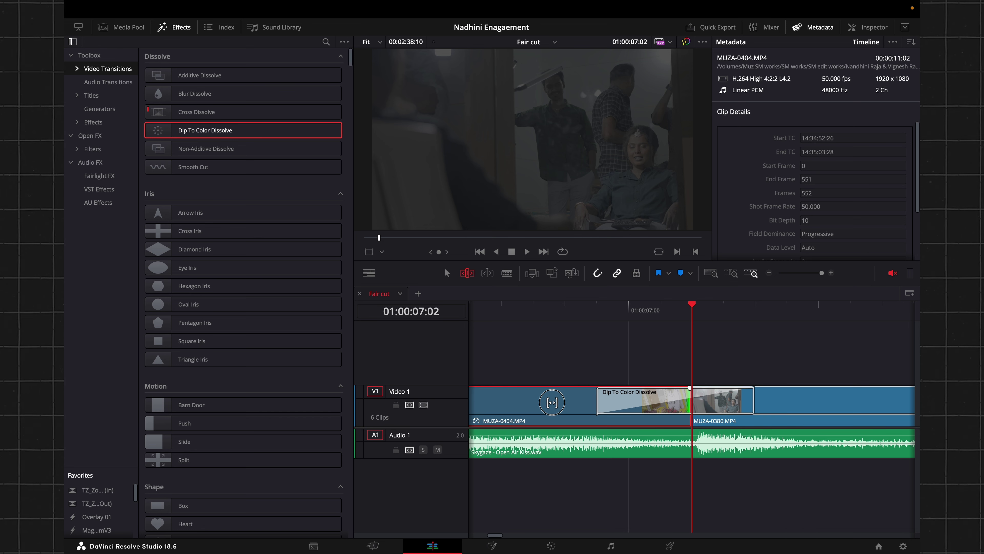
Step: Show the Dip To Color Dissolve's properties and set its Start Ratio to 10
click(616, 406)
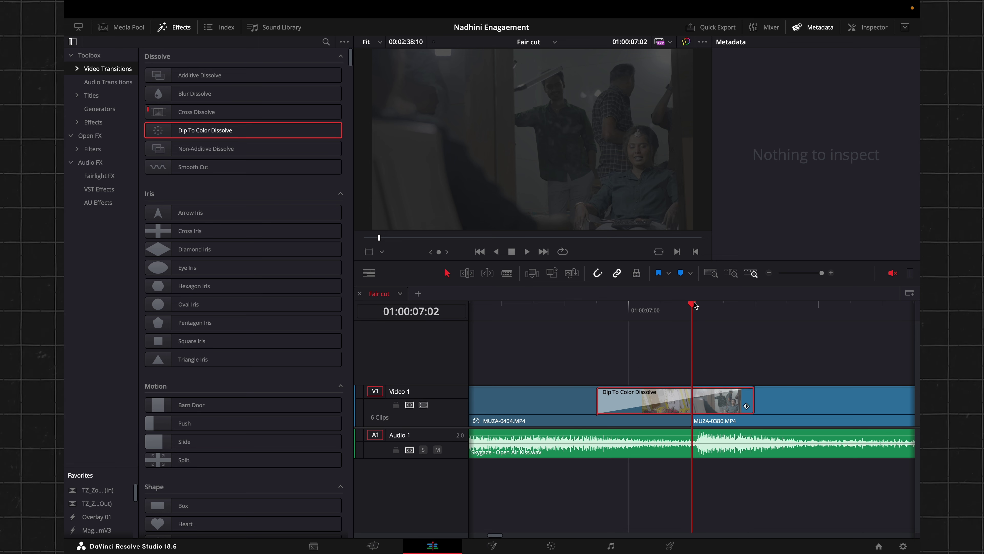
click(867, 34)
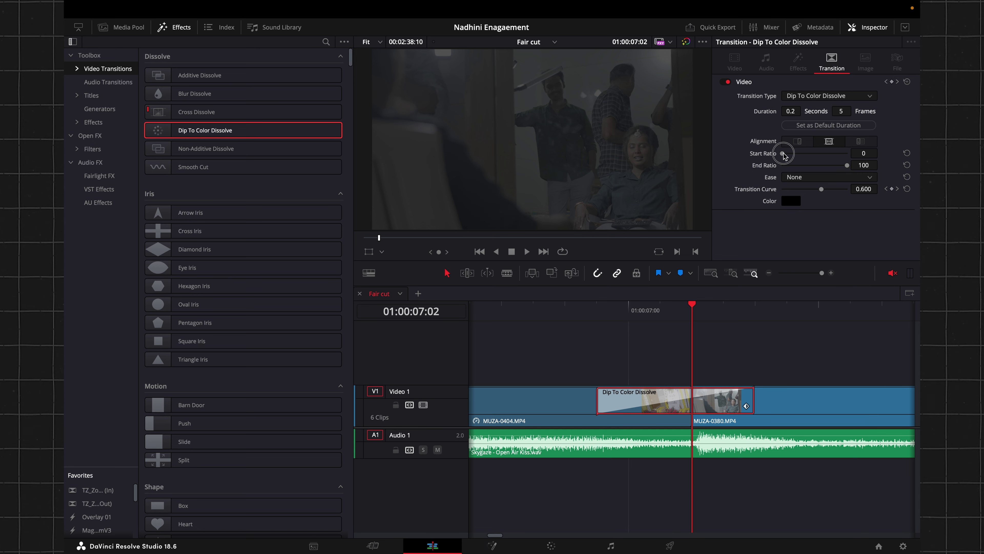
drag(783, 155, 788, 157)
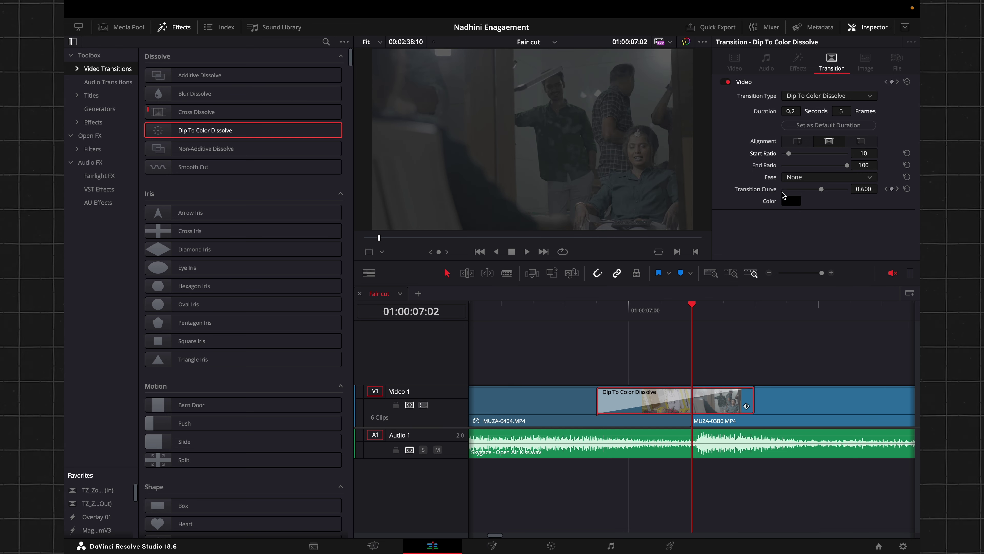
Step: Play the timeline from shortly before the Dip To Color Dissolve to preview the short transition
drag(645, 312, 564, 306)
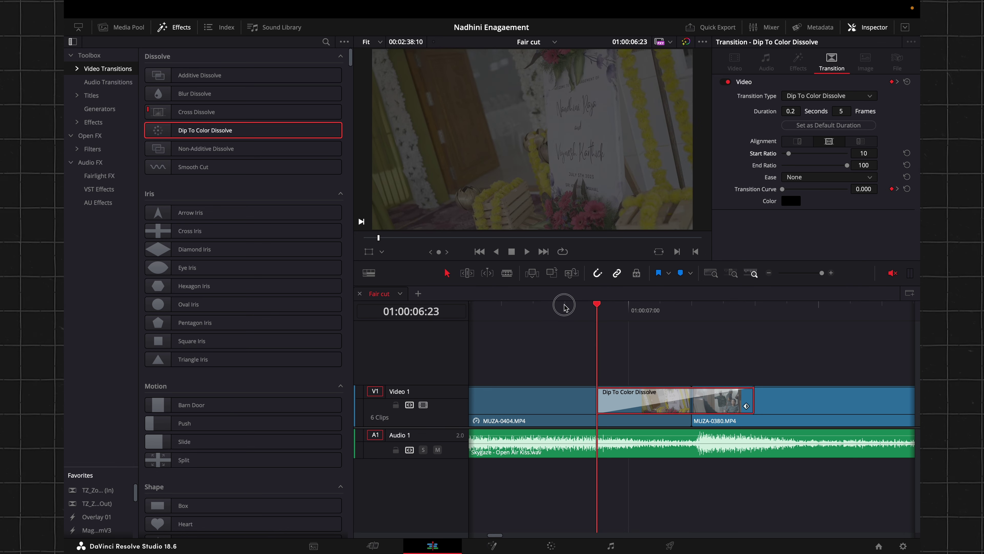
click(518, 311)
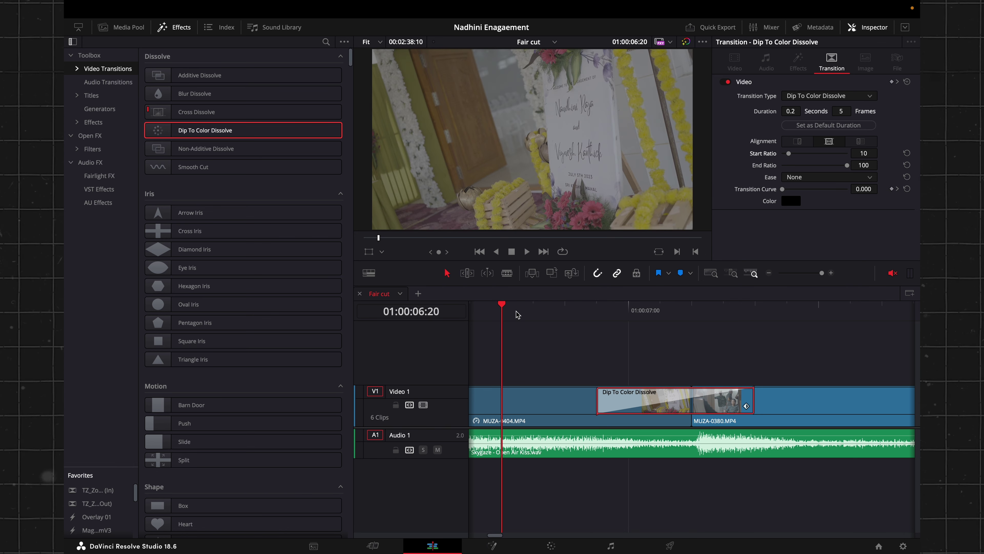
key(space)
key(space)
scroll(519, 313, down, 5)
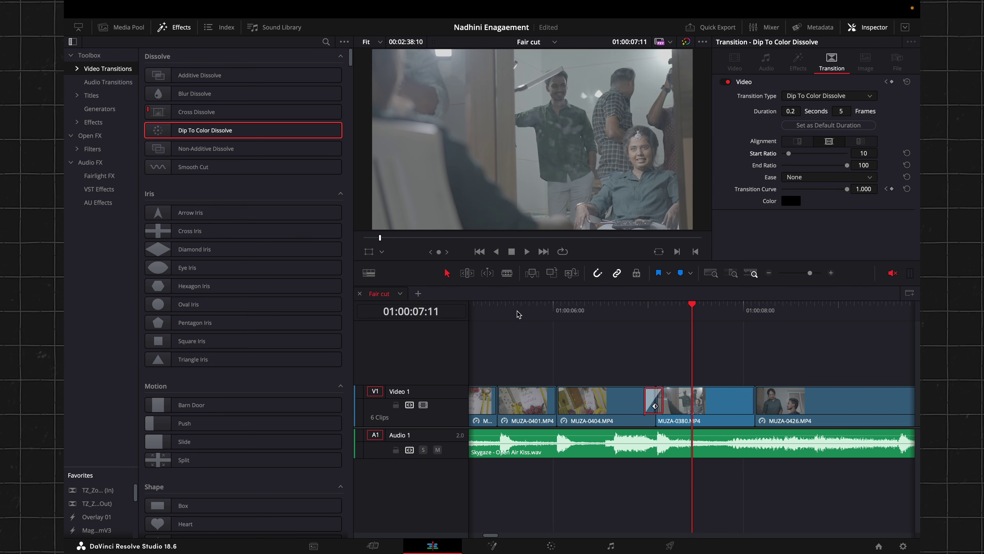
click(635, 311)
key(space)
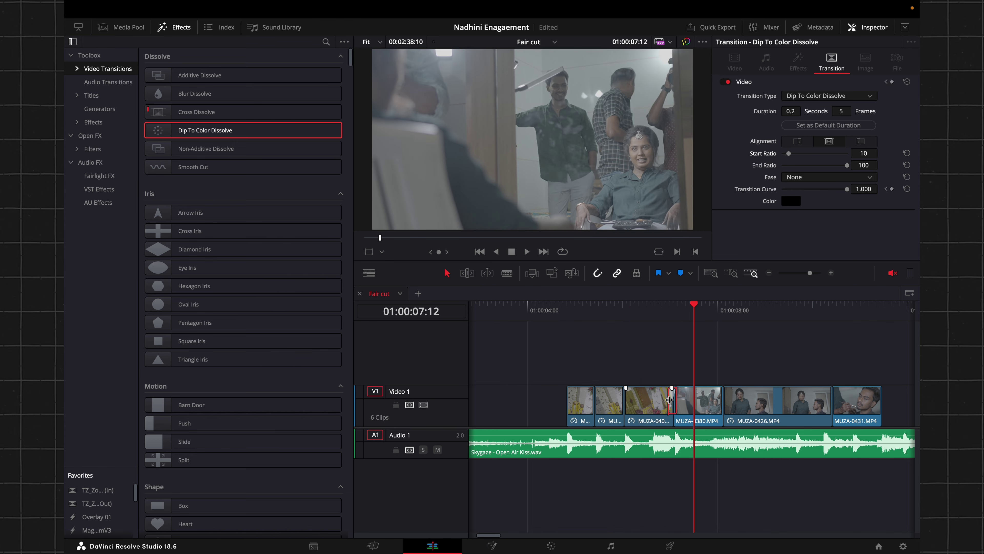
Step: Extend the Dip To Color Dissolve to 21 frames and play it back
drag(669, 399, 652, 399)
click(636, 308)
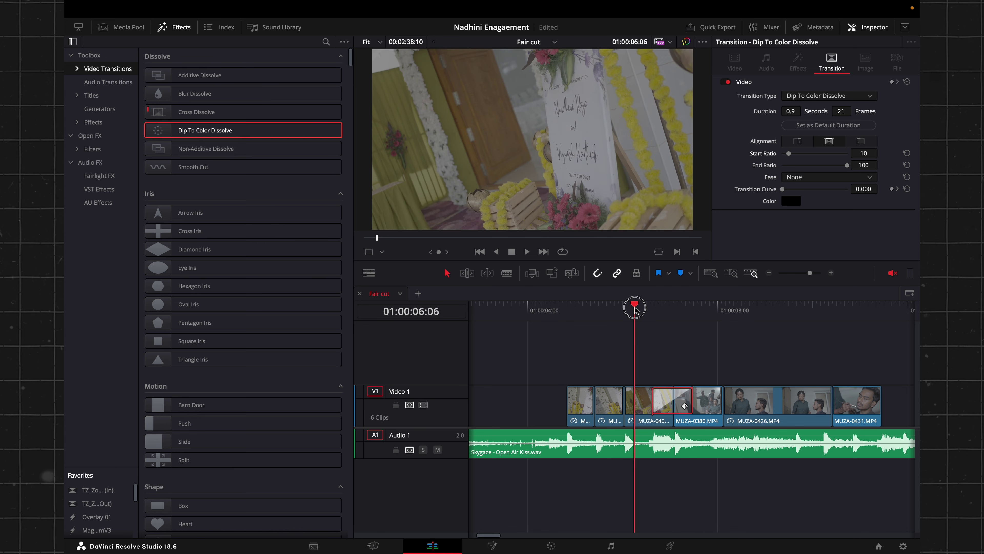
key(space)
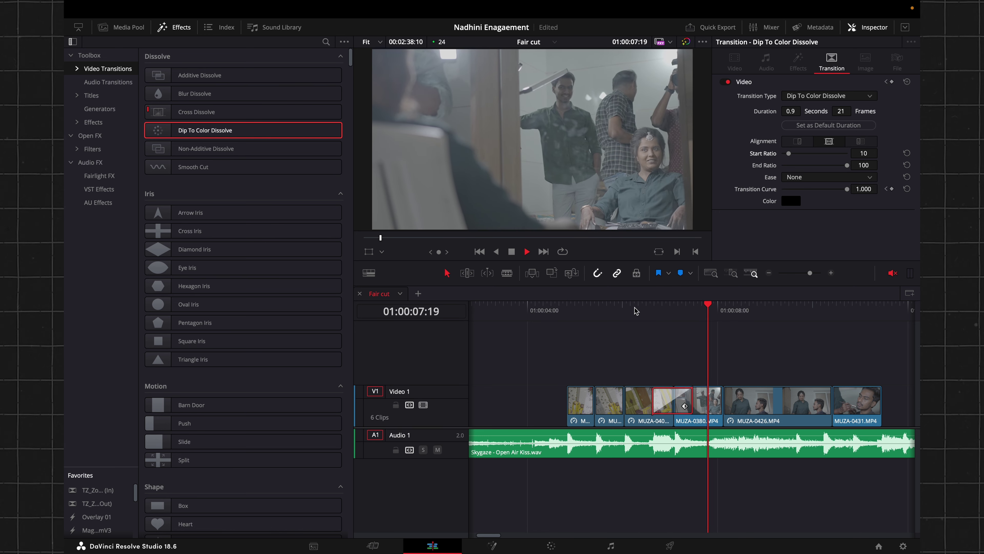
key(space)
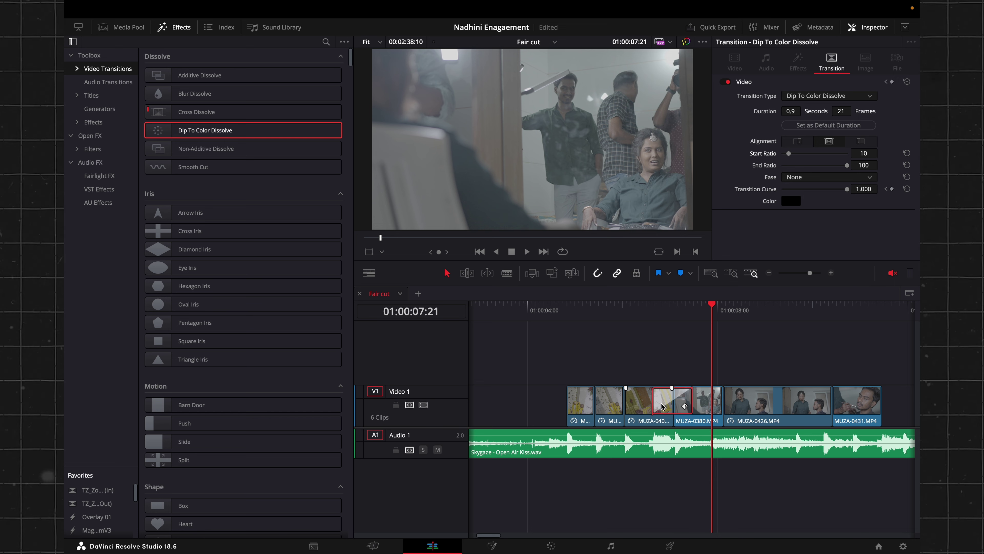
Step: Change the transition's dip color to white and play back the cut to check the flash
click(790, 201)
drag(746, 320, 688, 322)
click(799, 359)
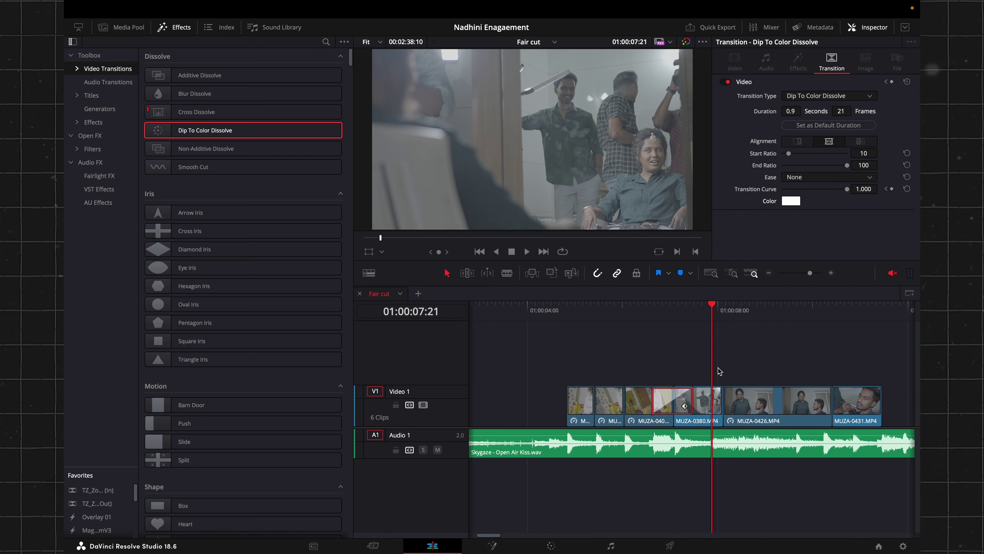
click(627, 313)
key(space)
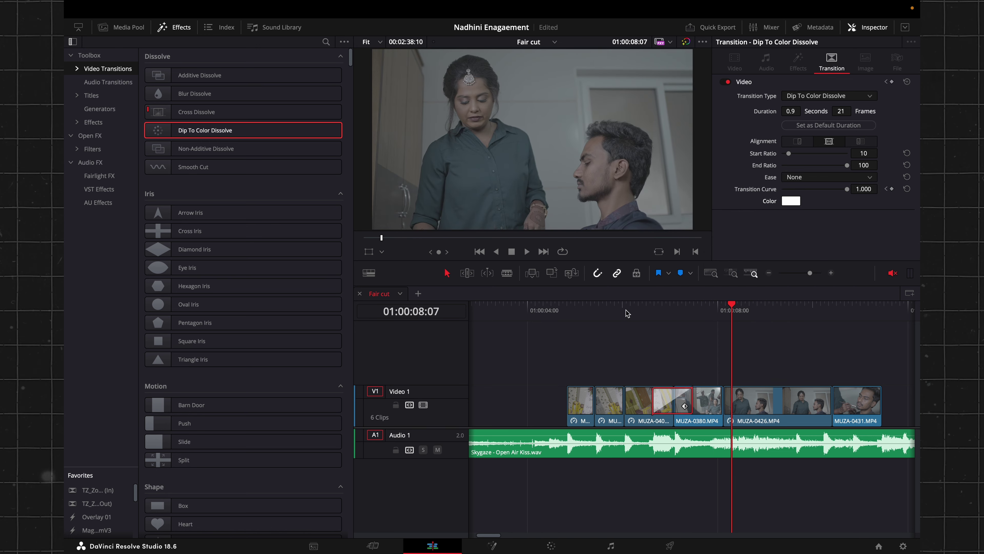
click(627, 313)
key(space)
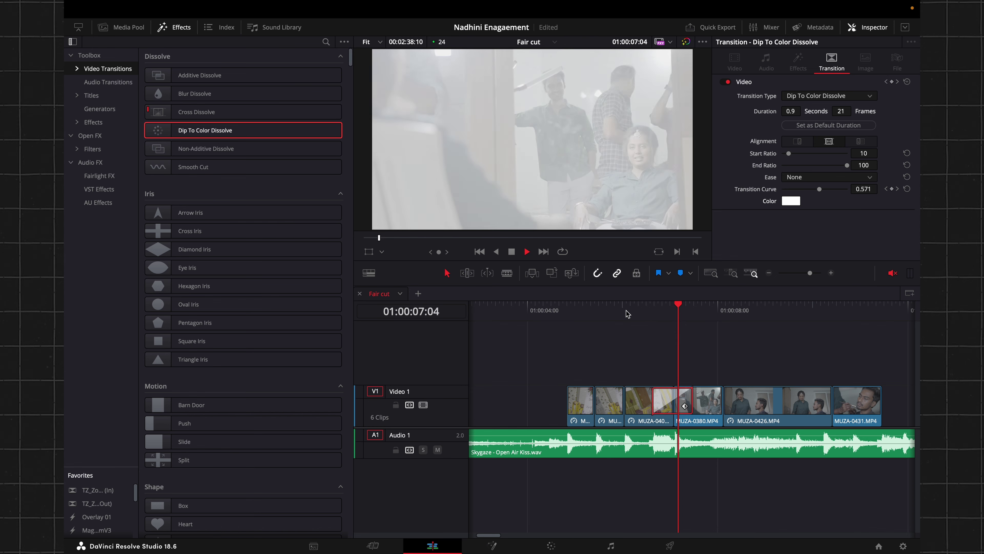
key(space)
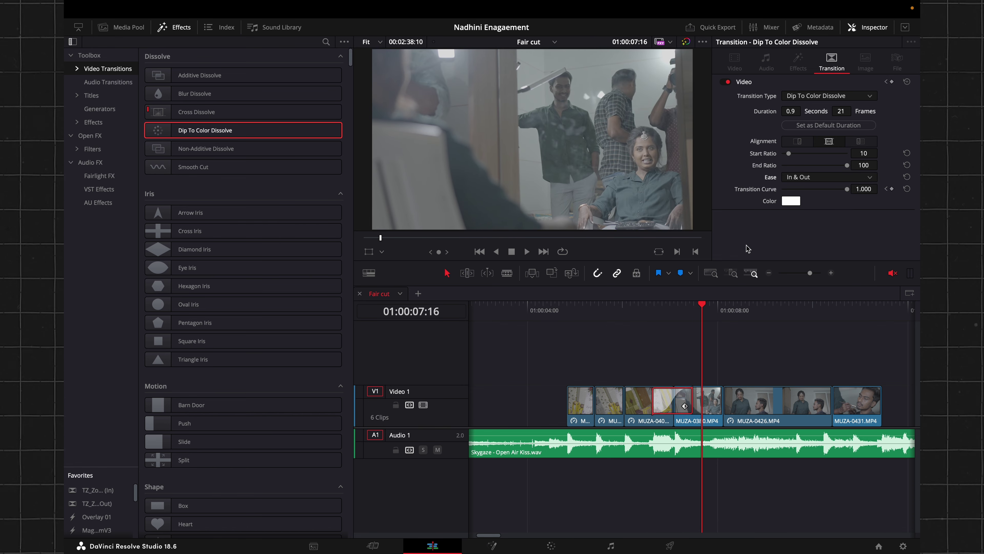
Step: Compare playback of the white dip transition with In & Out easing and with easing set to None
click(627, 309)
key(space)
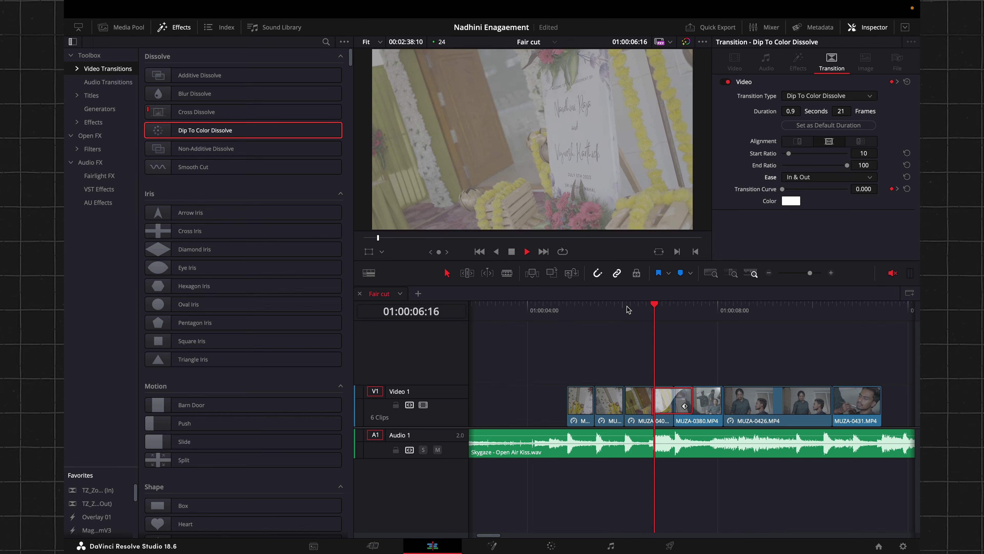
click(627, 308)
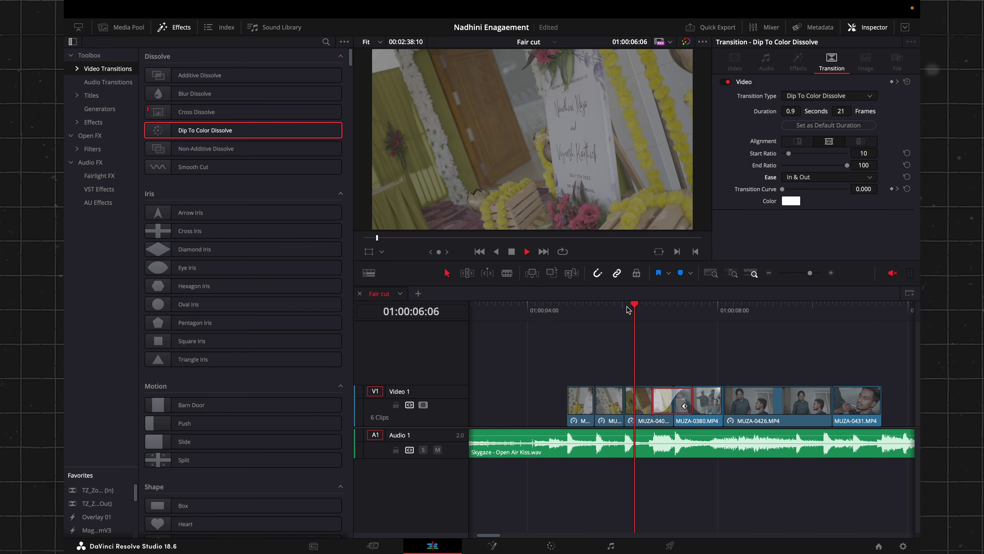
key(space)
key(space)
key(space)
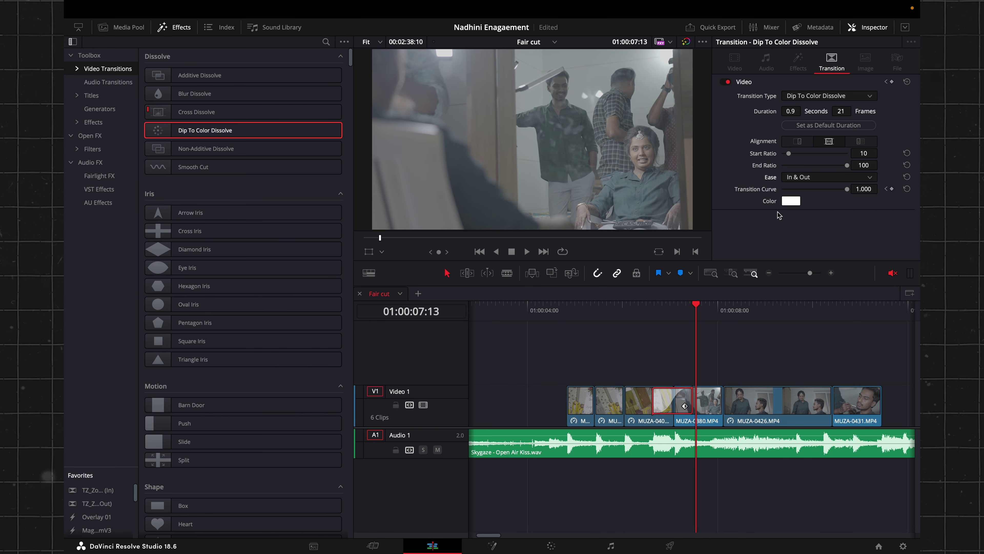
click(632, 317)
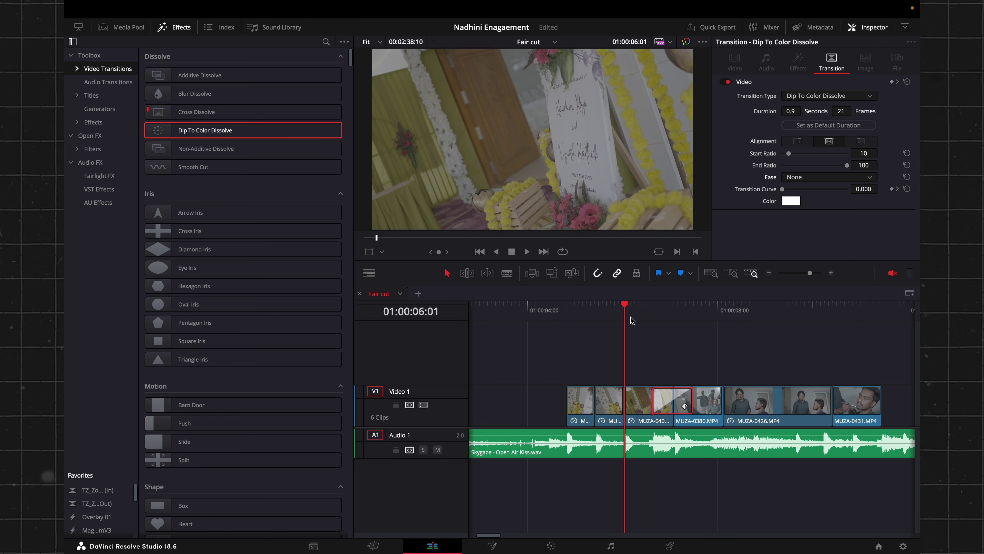
key(space)
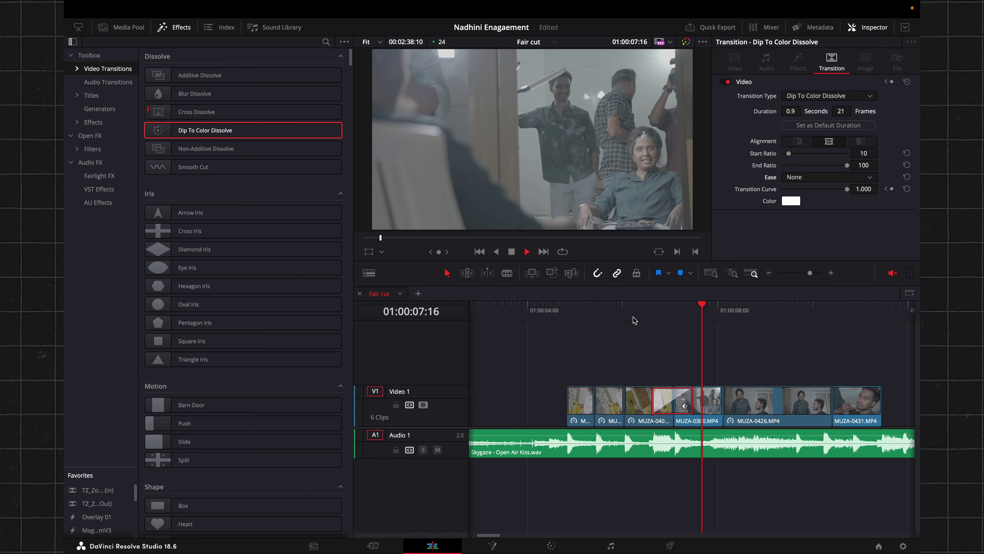
Step: Play the cut through the white Dip To Color Dissolve again and stop within clip MUZA-0426.MP4
key(space)
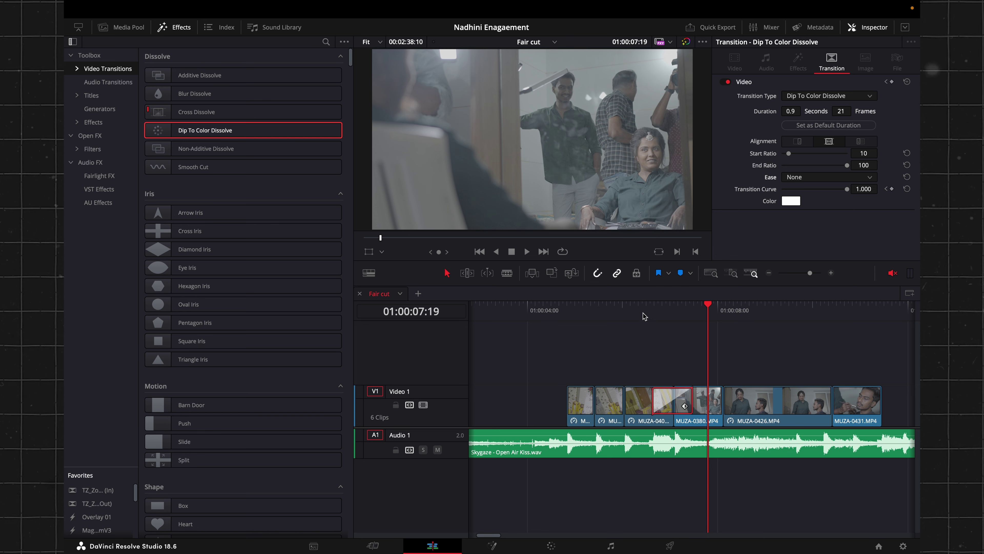
click(645, 316)
key(space)
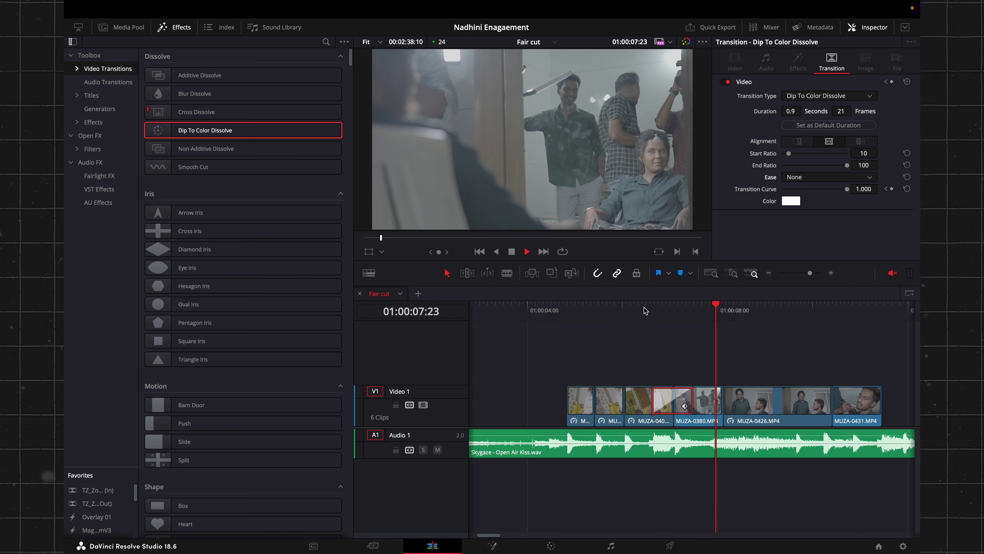
key(space)
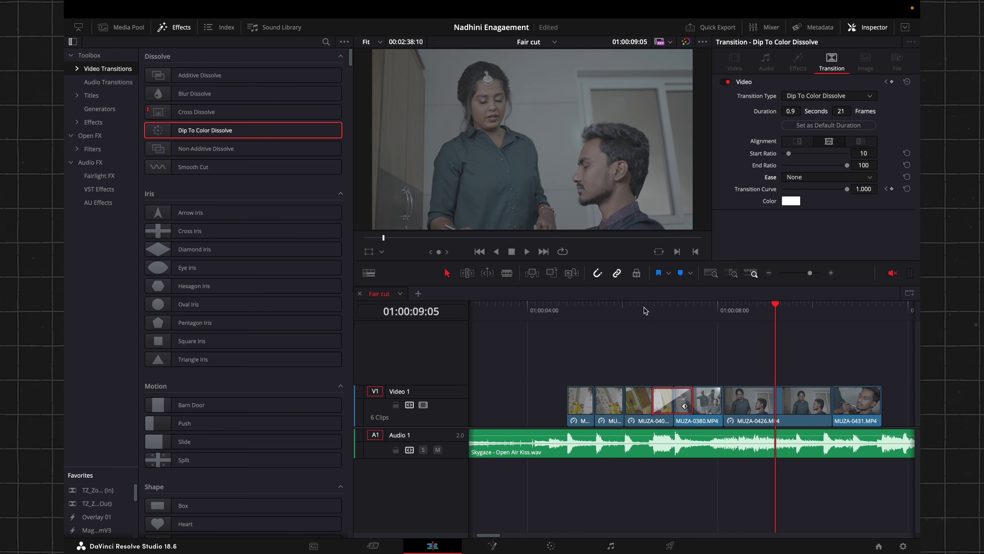
Step: Add a Cross Dissolve between MUZA-0426.MP4 and MUZA-0431.MP4 and play it back
drag(237, 111, 833, 404)
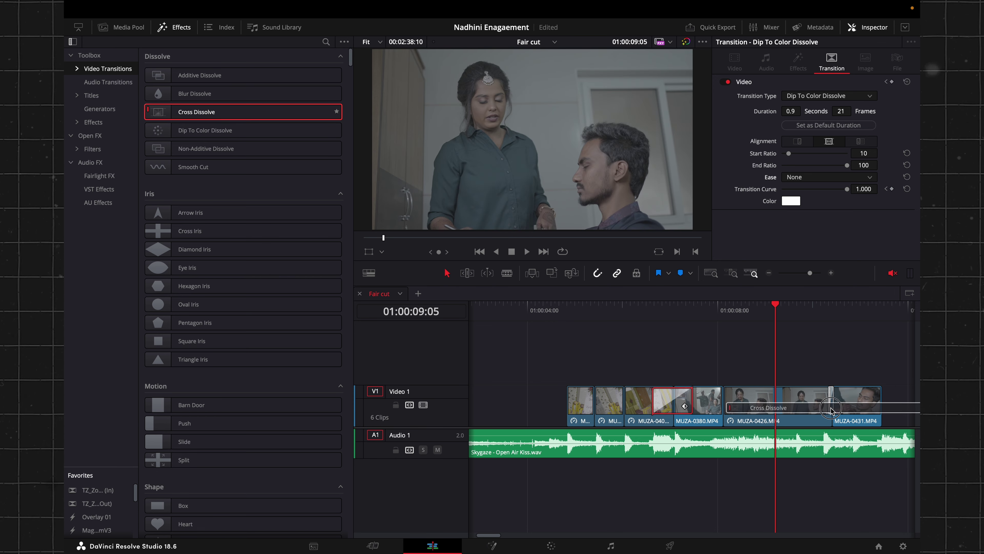
key(space)
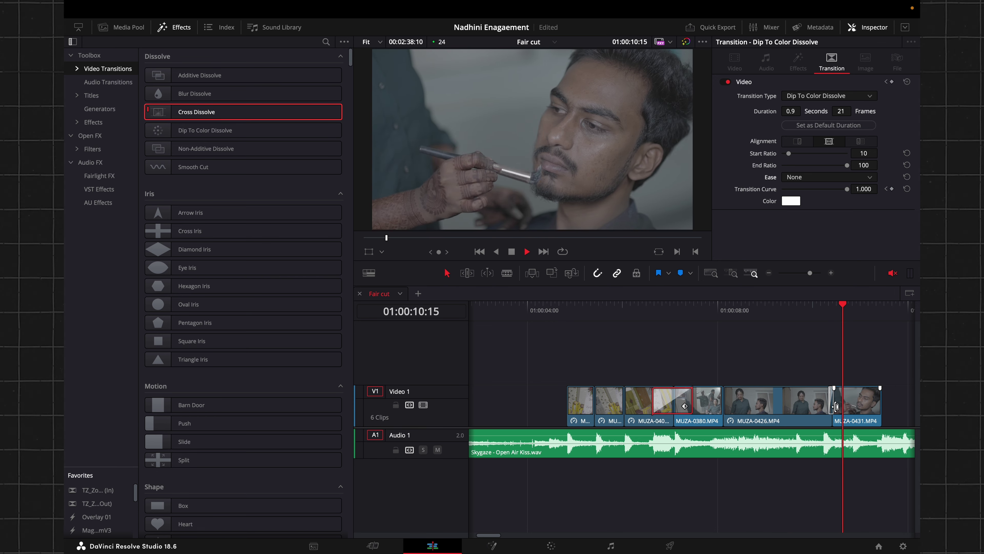
key(space)
click(732, 309)
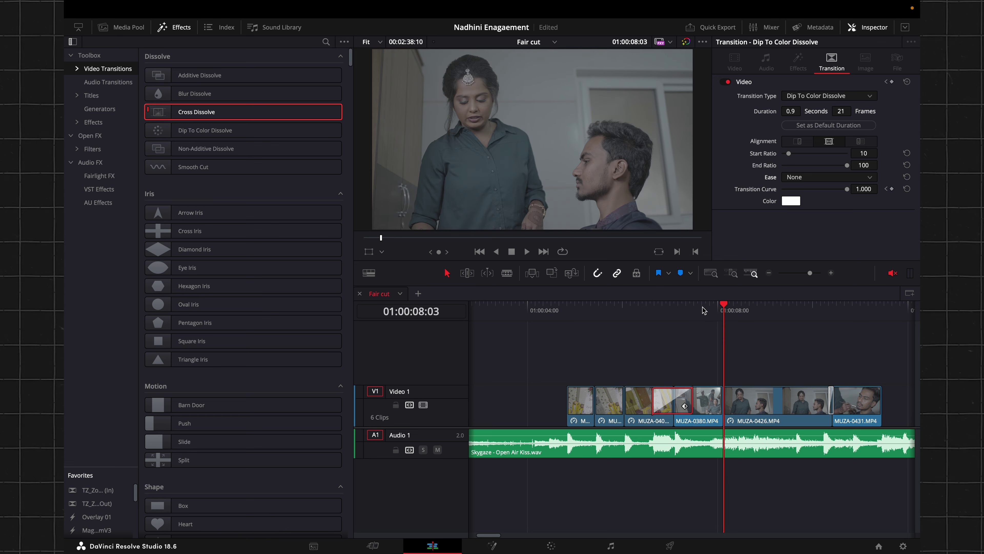
Step: Try a Pentagon Iris transition between MUZA-0380.MP4 and MUZA-0426.MP4, play it back and undo it
drag(176, 322, 719, 401)
click(709, 310)
key(space)
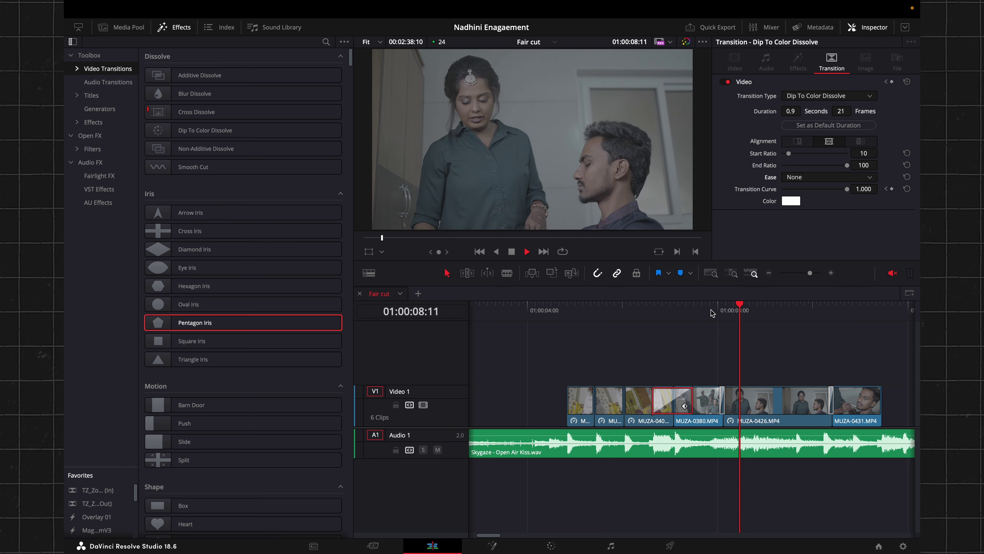
key(space)
key(super+z)
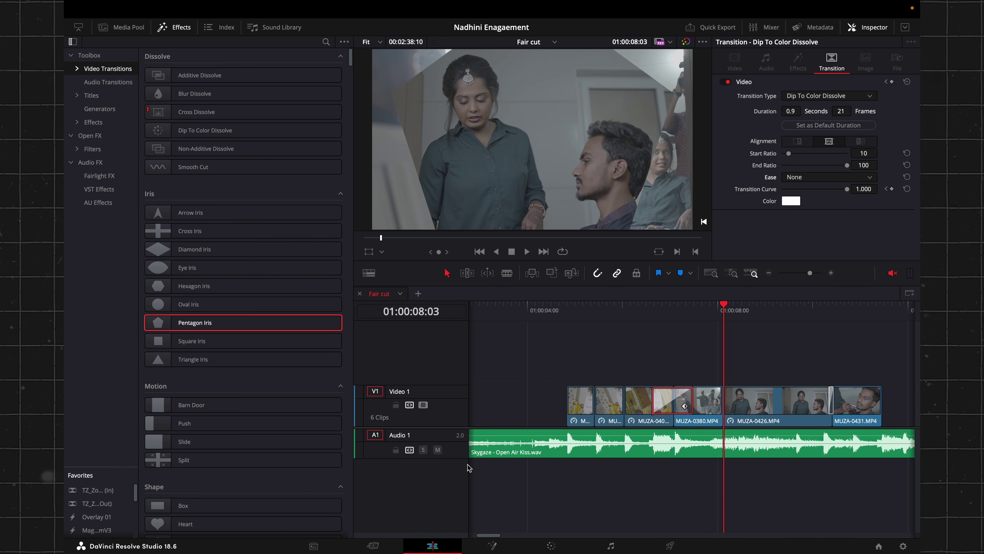
Step: Add the TZ_Rotate Twist (Left) transition between MUZA-0380.MP4 and MUZA-0426.MP4
scroll(175, 374, down, 20)
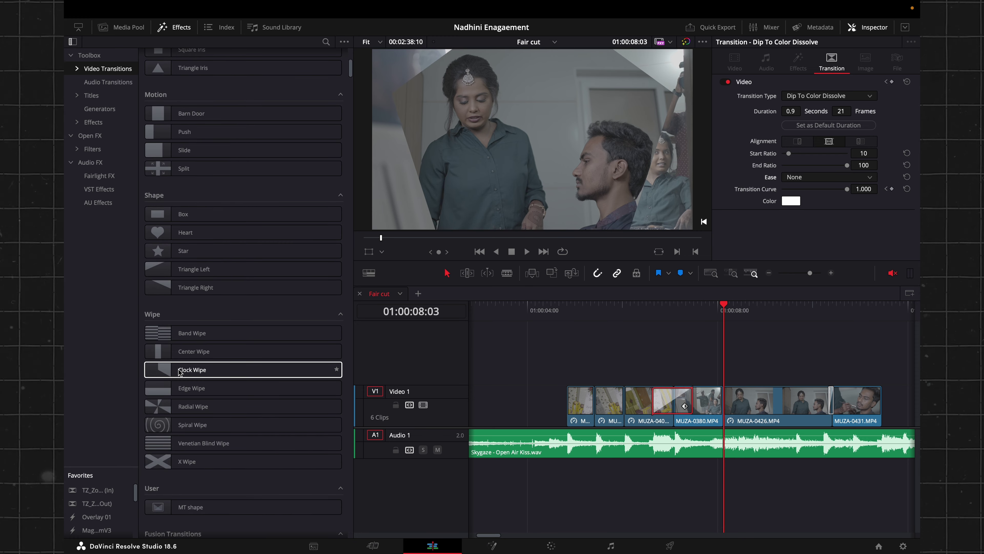
scroll(160, 380, down, 20)
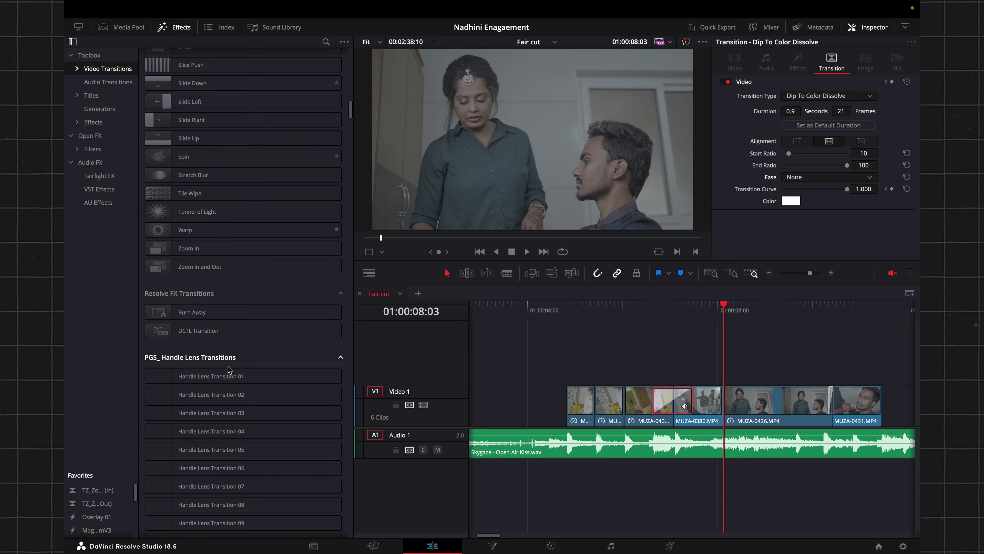
scroll(228, 369, down, 20)
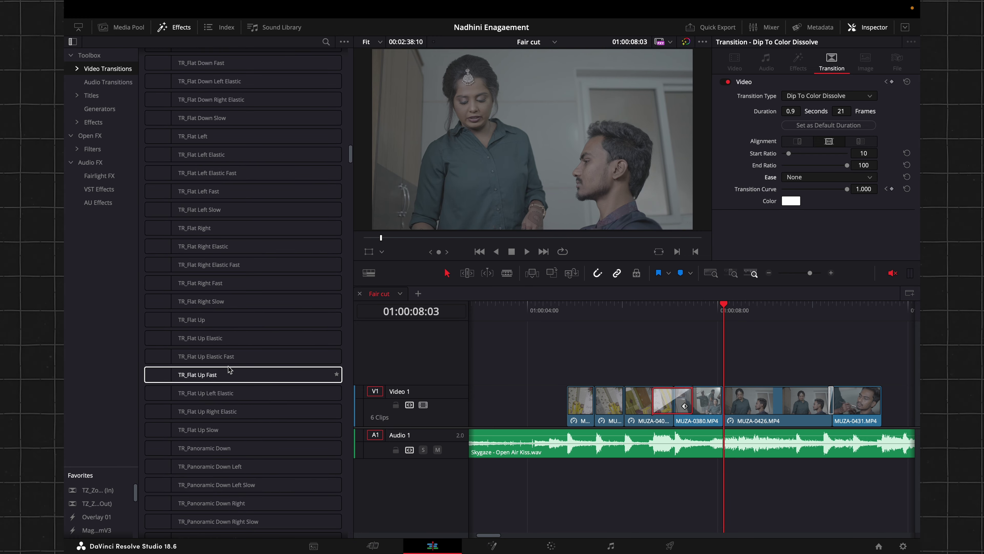
scroll(271, 364, down, 15)
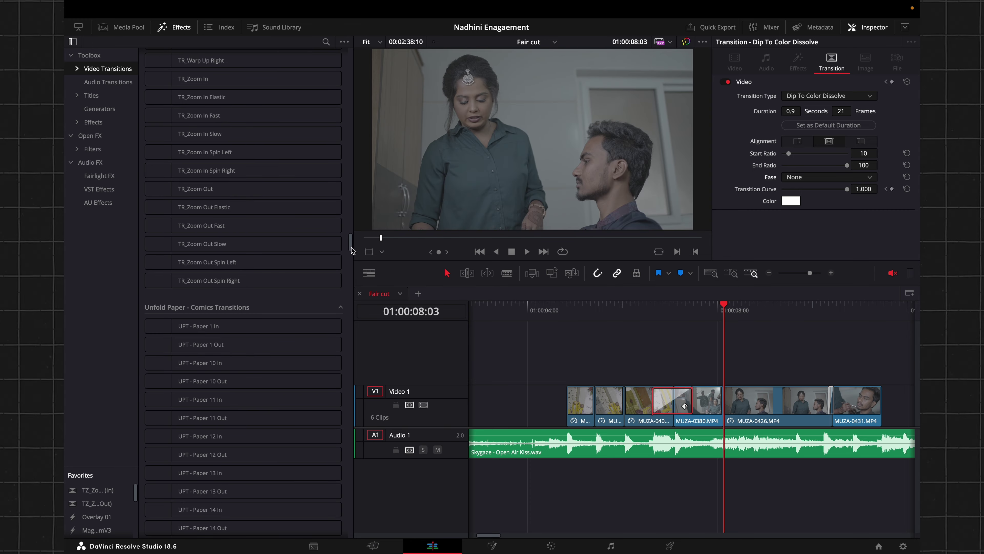
drag(351, 248, 349, 459)
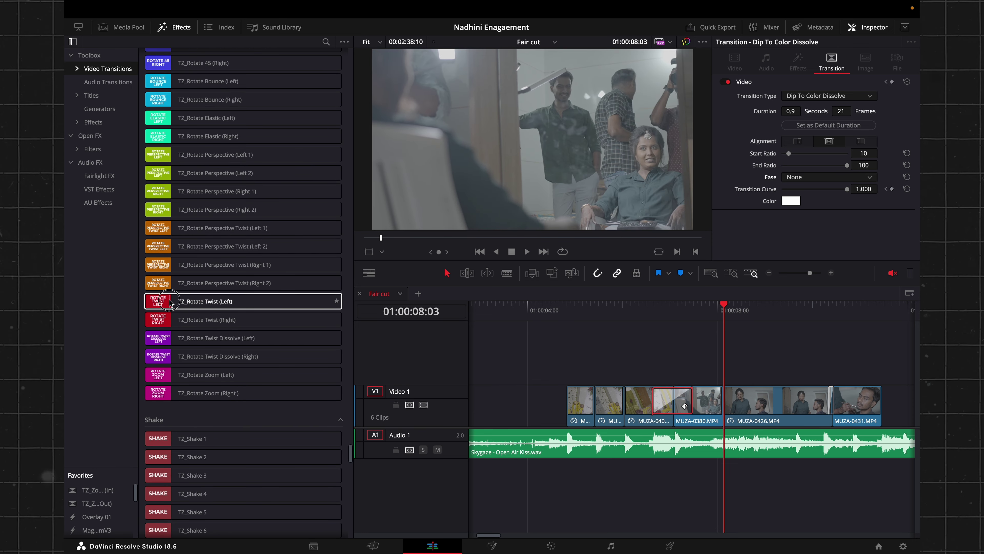
drag(232, 301, 732, 400)
mouse_move(718, 316)
mouse_down()
mouse_move(730, 316)
mouse_move(719, 316)
mouse_up()
key(super+equal)
key(super+equal)
key(super+equal)
key(super+equal)
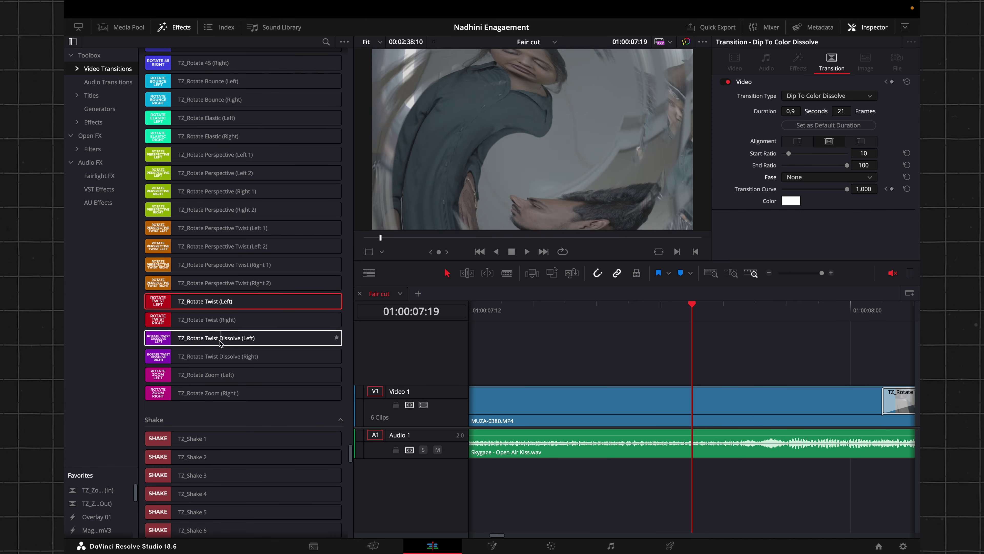
scroll(211, 343, down, 5)
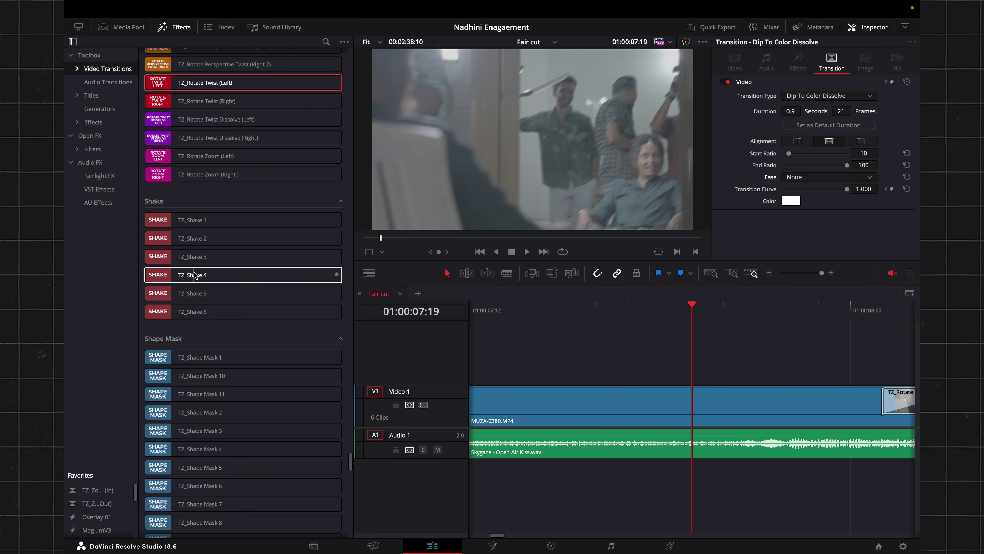
scroll(177, 306, down, 3)
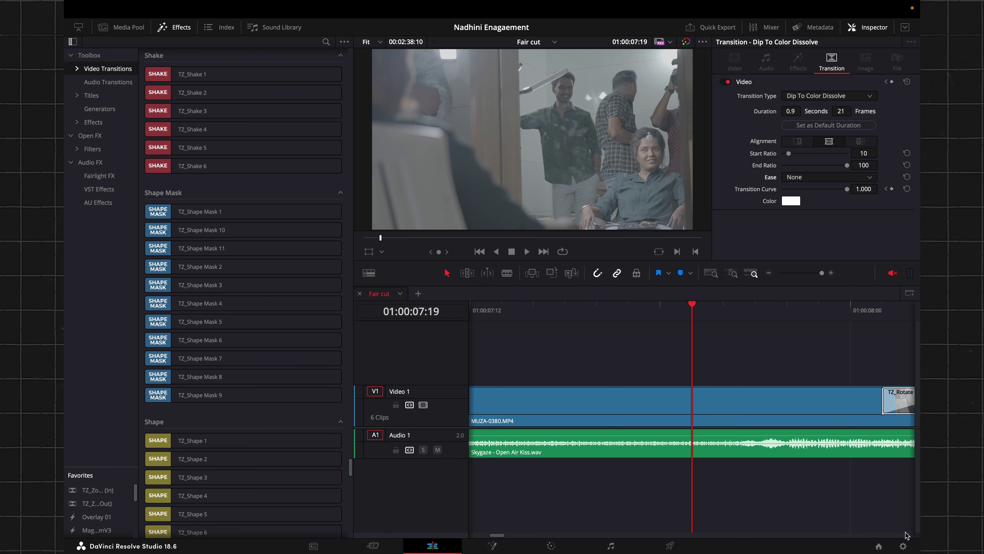
Step: Open the LUT folder in Finder from the project's Color Management settings
click(903, 545)
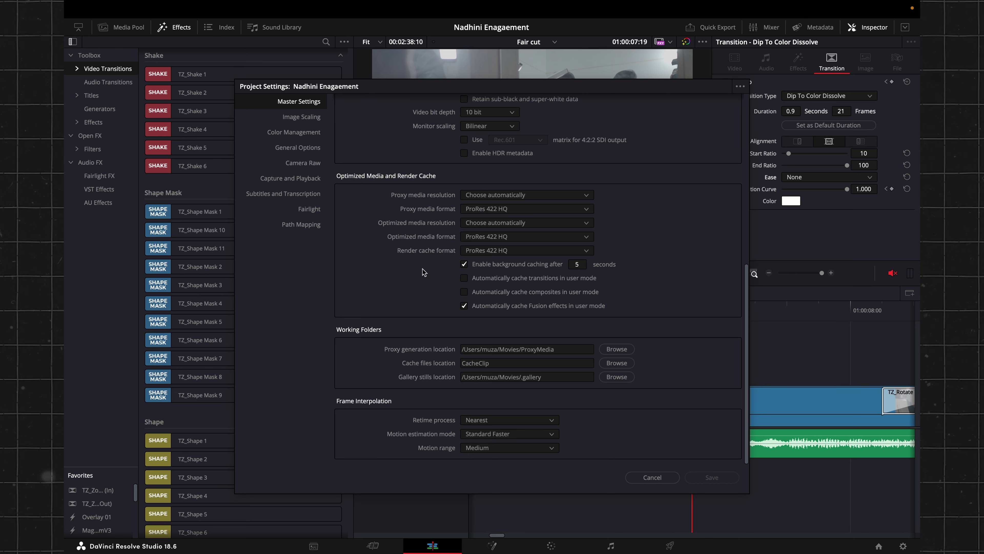
click(302, 132)
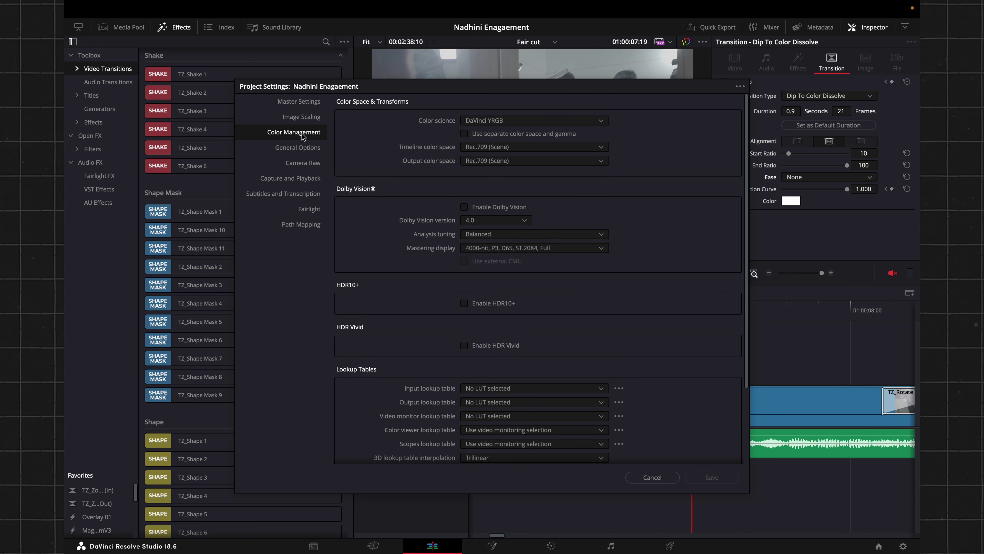
scroll(418, 284, down, 5)
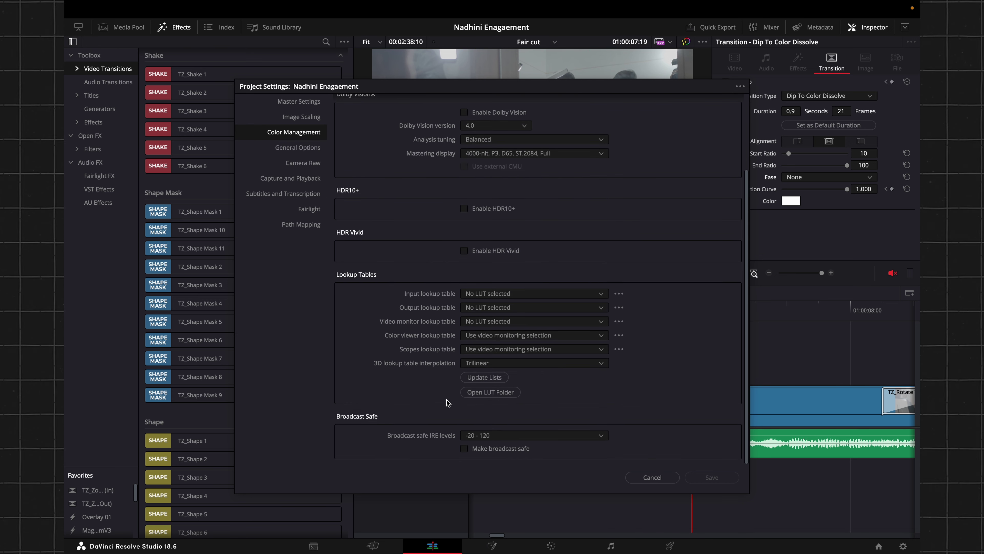
click(478, 392)
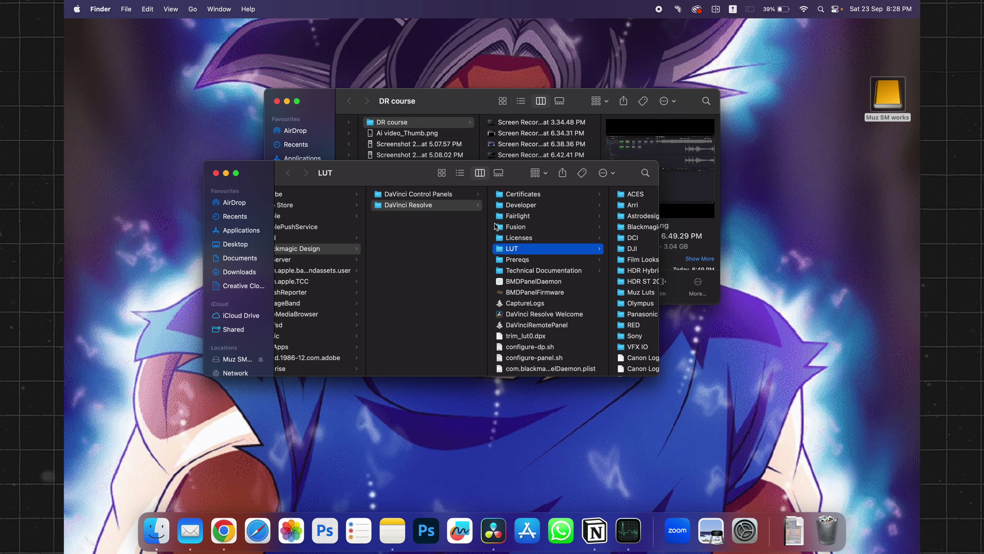
Step: Browse from the DaVinci Resolve folder through Fusion and Edit to the Transition folder
click(529, 229)
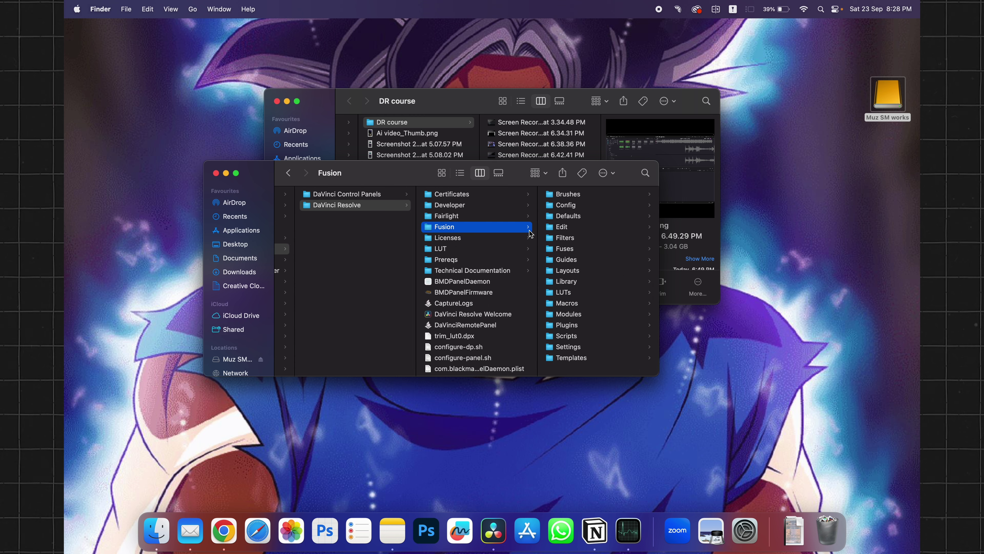
click(569, 229)
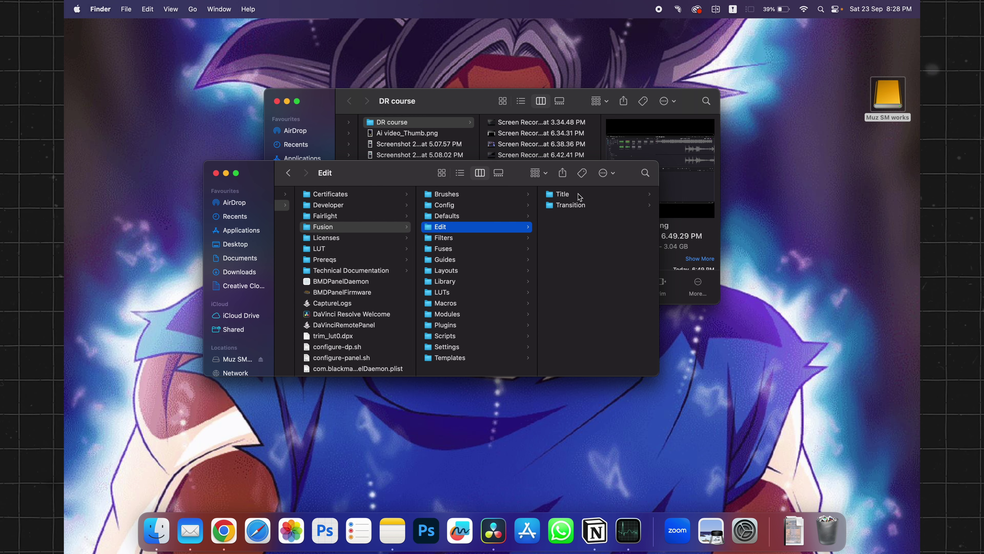
right_click(561, 268)
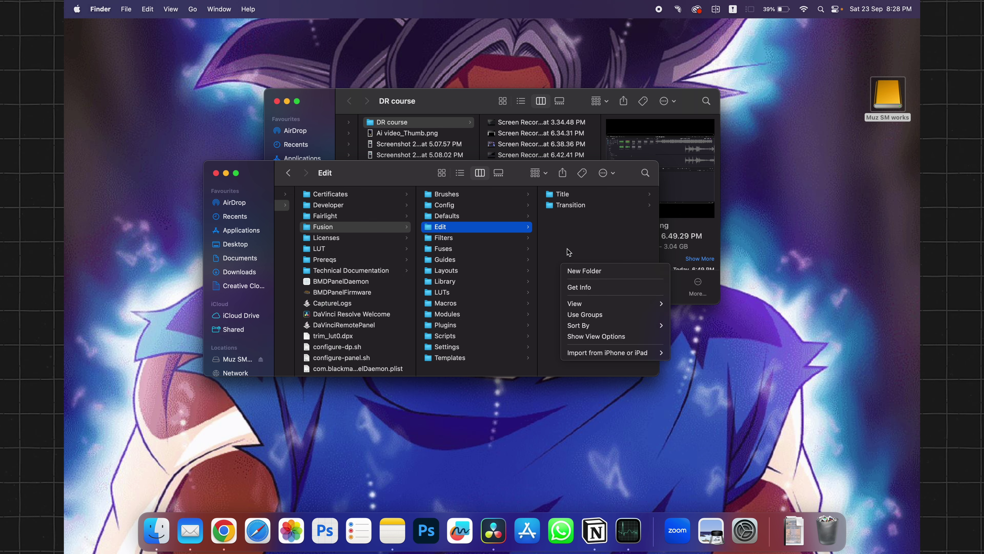
key(Escape)
click(573, 206)
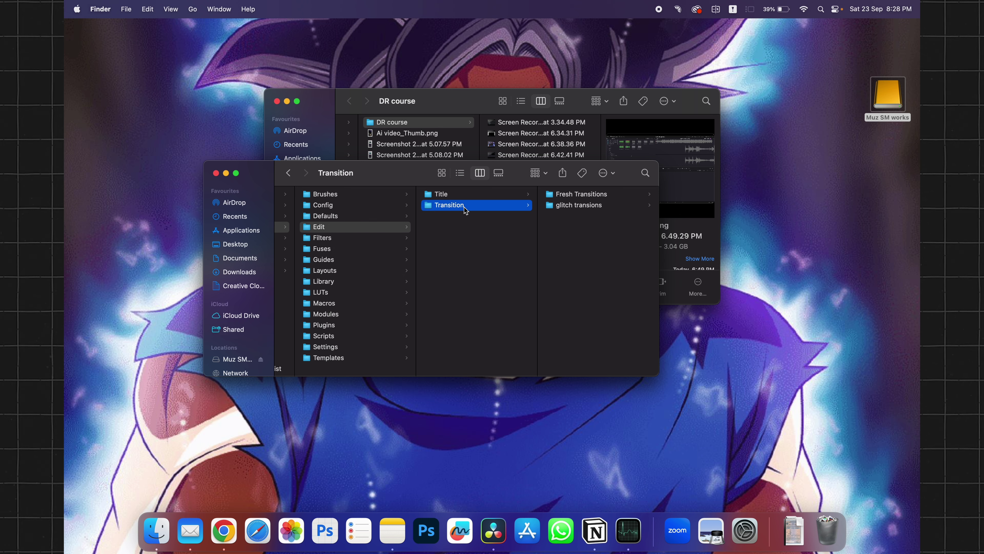
Step: Look through the setting files in Fresh Transitions and in the 01 macros folder of glitch transions
click(577, 196)
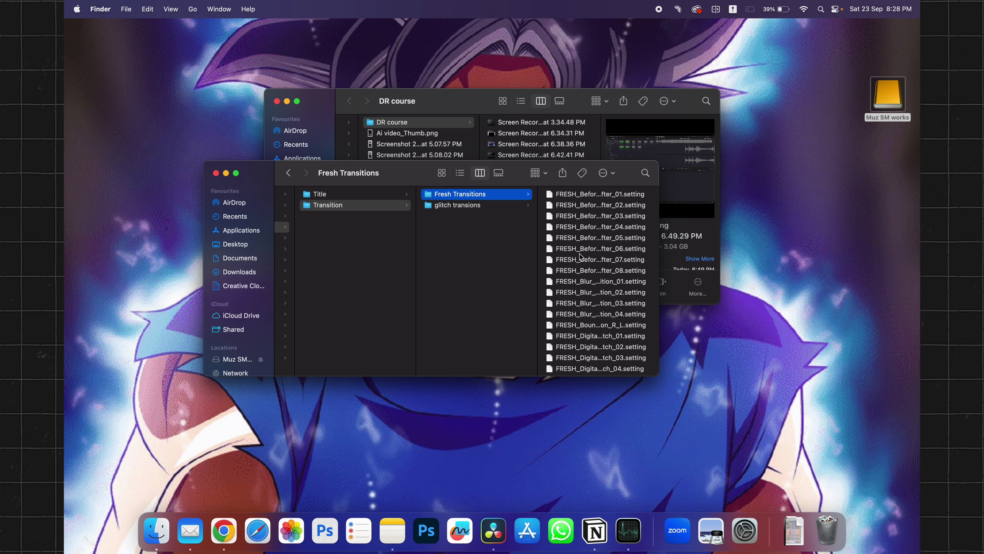
scroll(581, 257, down, 10)
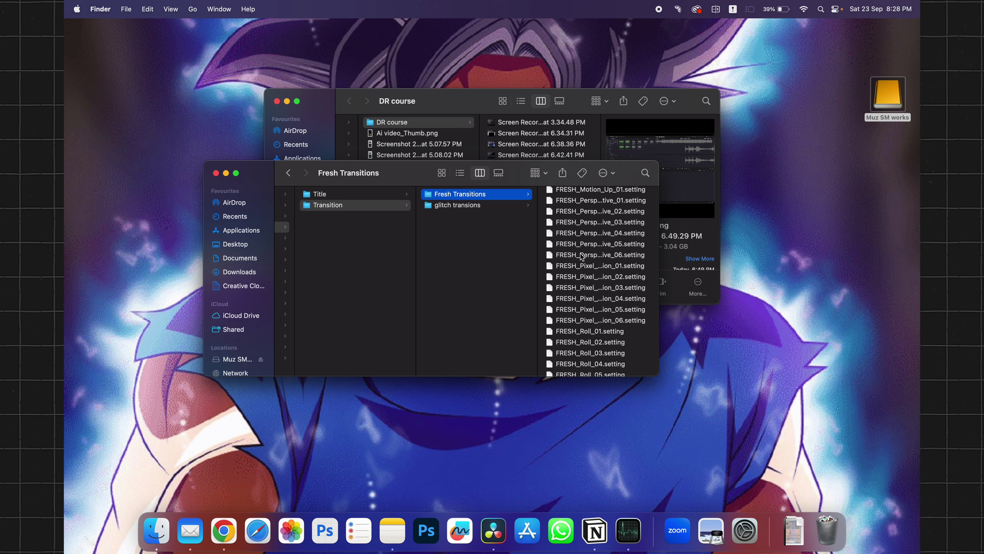
scroll(582, 256, down, 8)
click(463, 209)
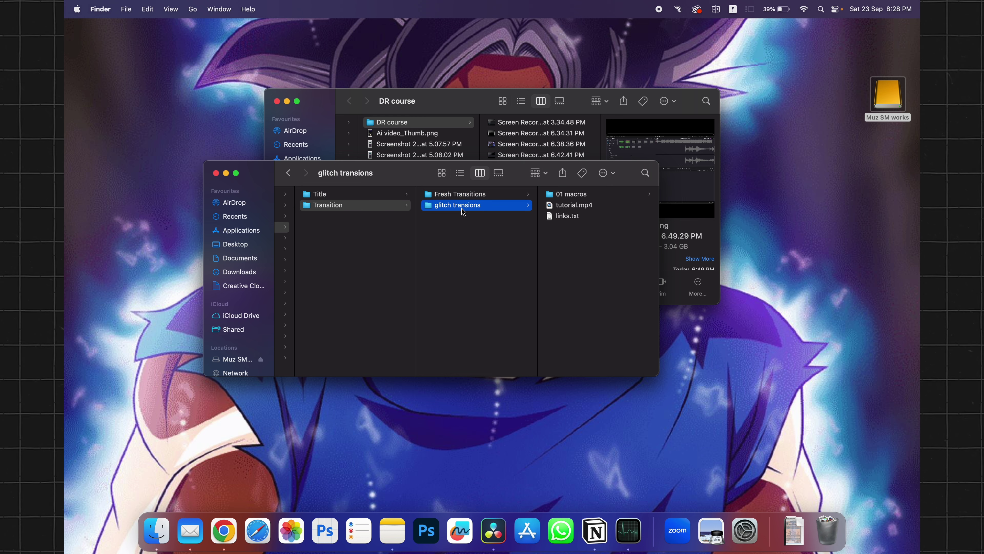
click(594, 196)
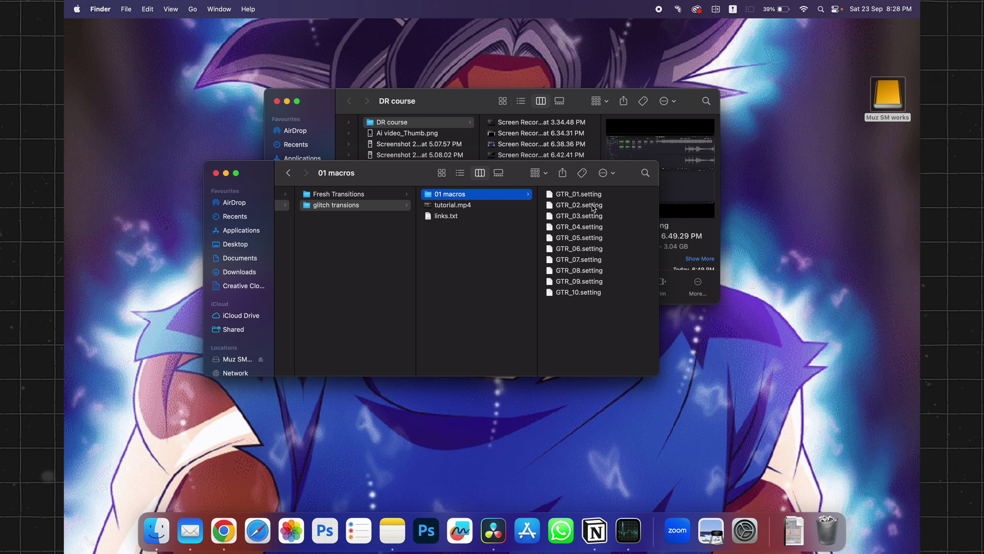
Step: Review the Title folder's title packs, and return to the Fresh Transitions files in the Transition folder
click(374, 194)
click(379, 205)
drag(445, 229, 467, 206)
click(359, 253)
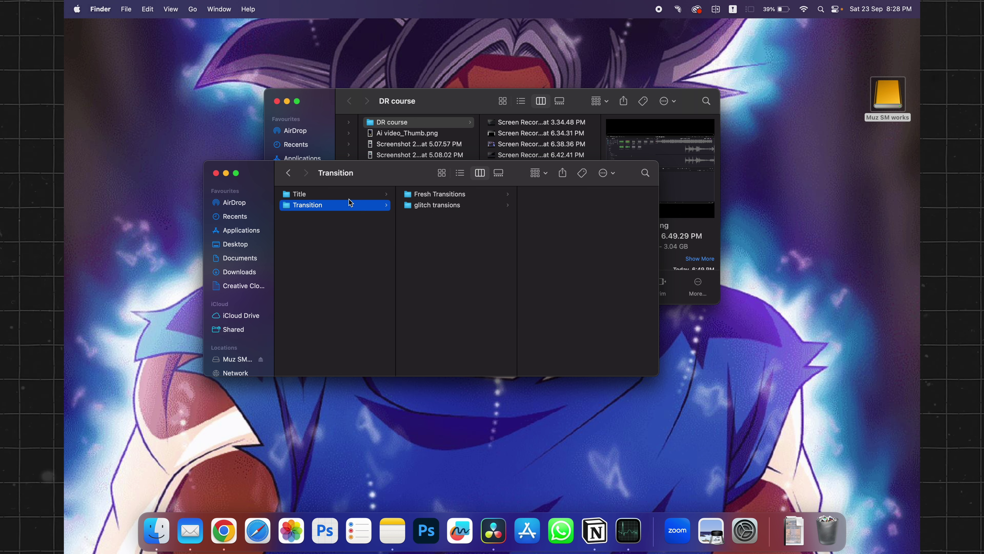
click(349, 196)
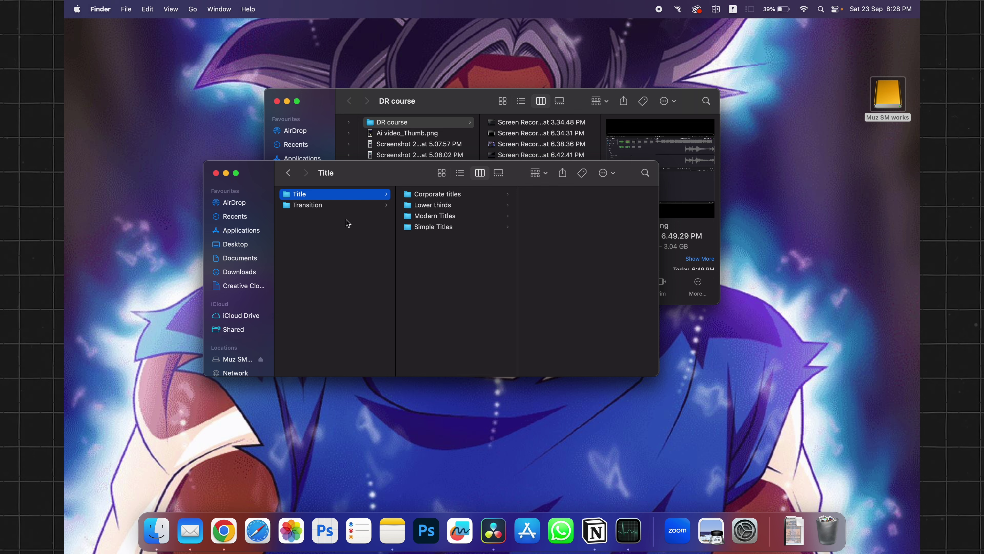
click(360, 206)
click(429, 194)
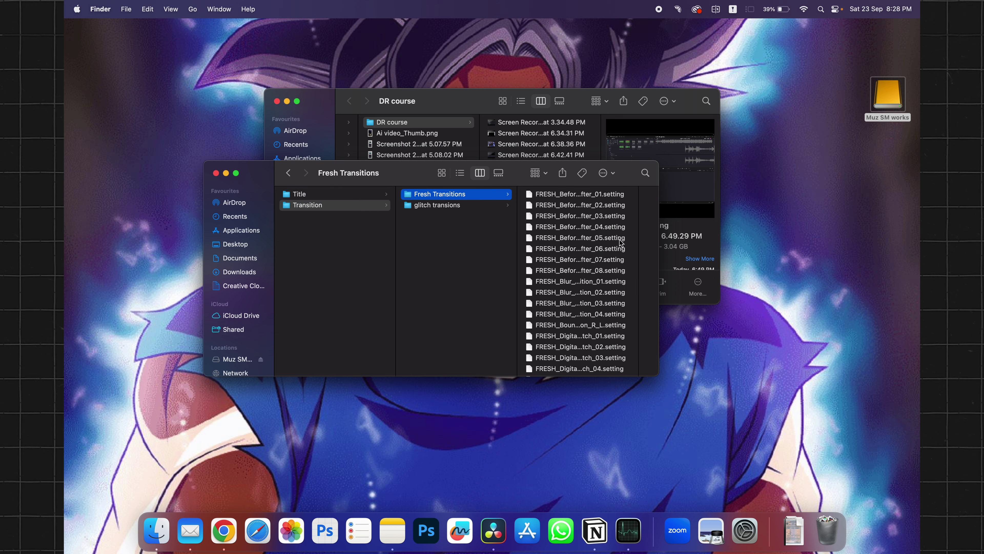
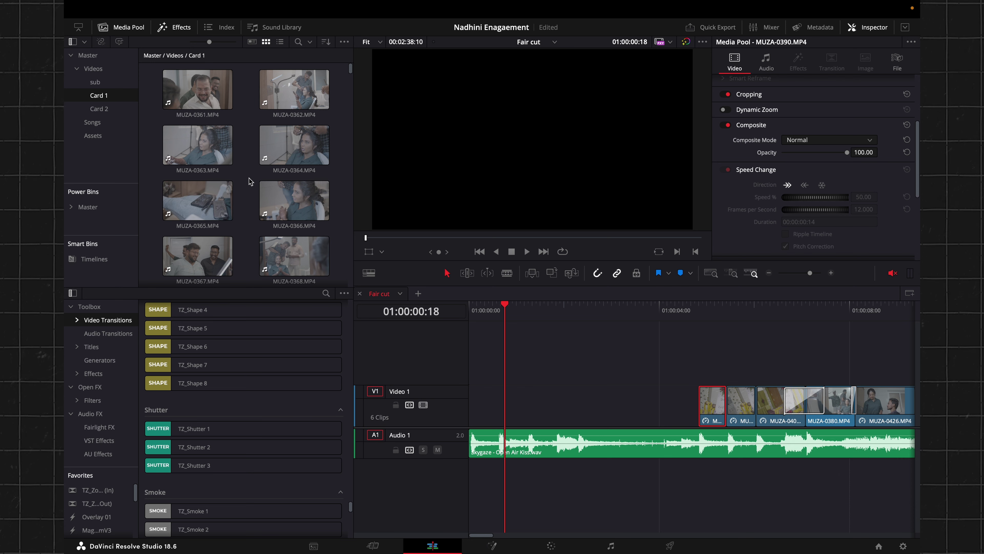
Step: Locate the source of the timeline's first clip, MUZA-0390.MP4, in the Media Pool
scroll(250, 181, down, 3)
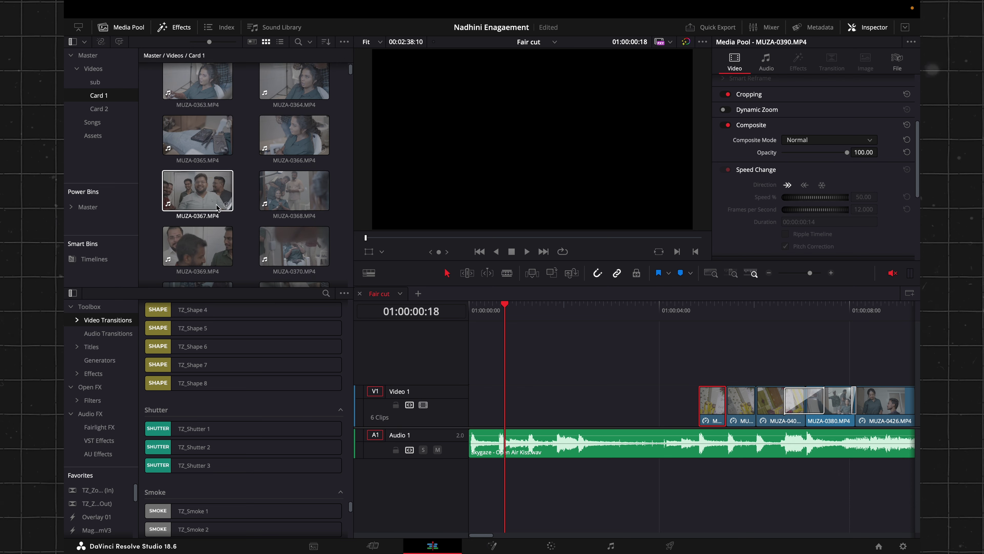
scroll(295, 201, down, 5)
click(714, 414)
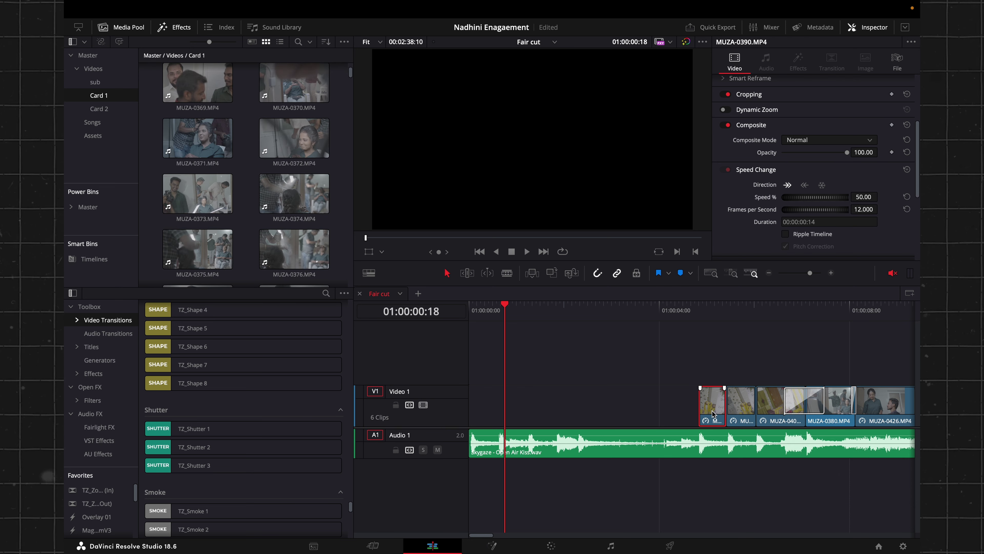
key(alt+f)
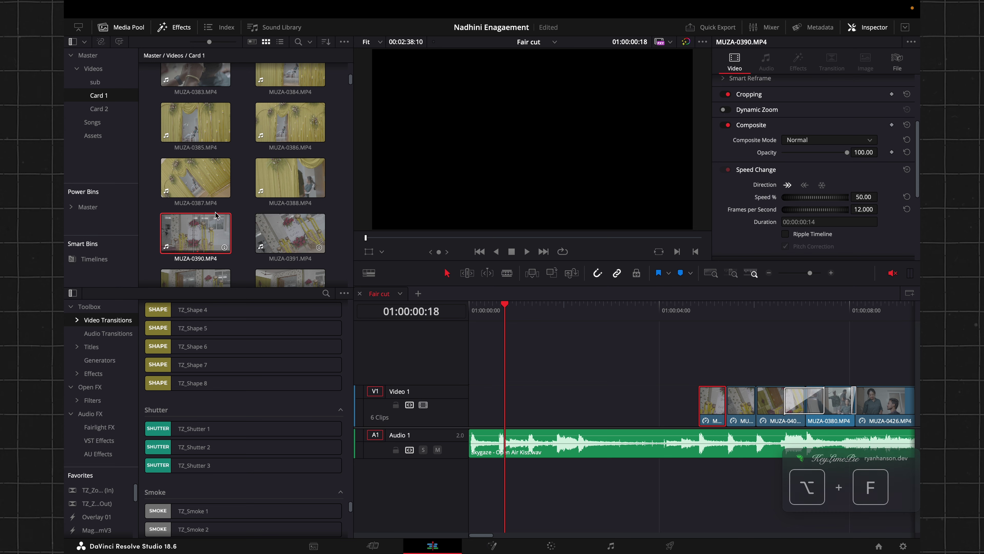
Step: Mark in and out points on MUZA-0466.MP4 and place its video at the start of the Video 1 track
scroll(195, 171, up, 5)
scroll(197, 171, up, 5)
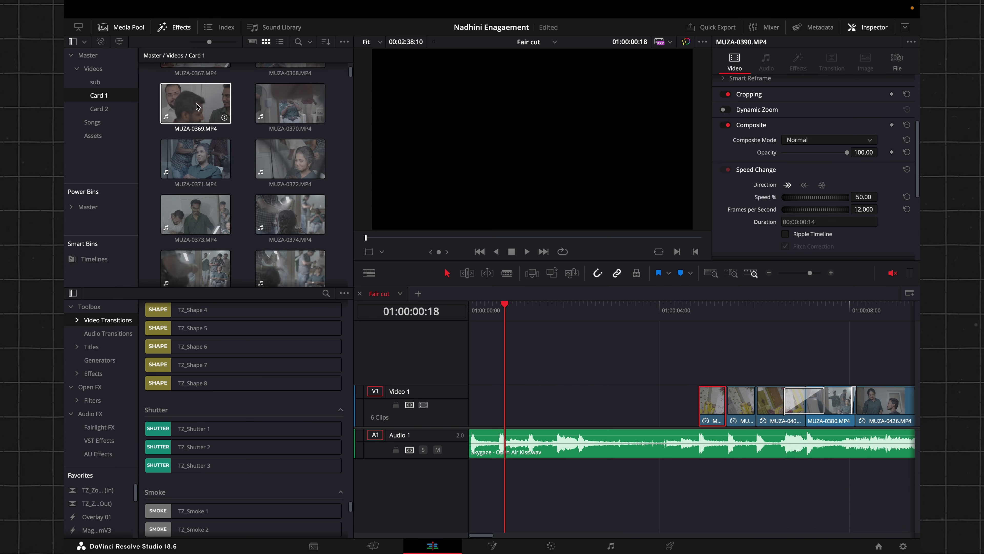
scroll(228, 187, down, 15)
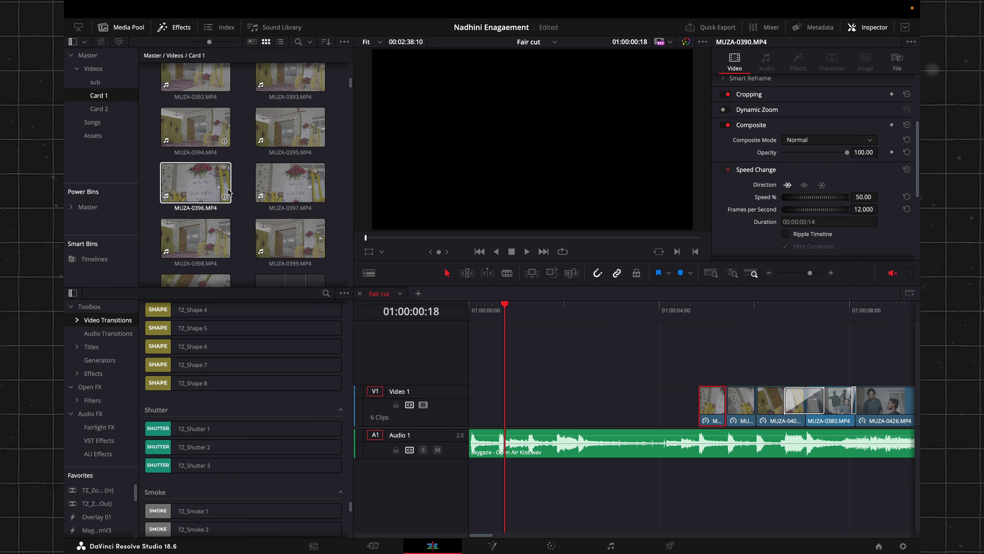
drag(350, 89, 351, 117)
scroll(308, 205, down, 2)
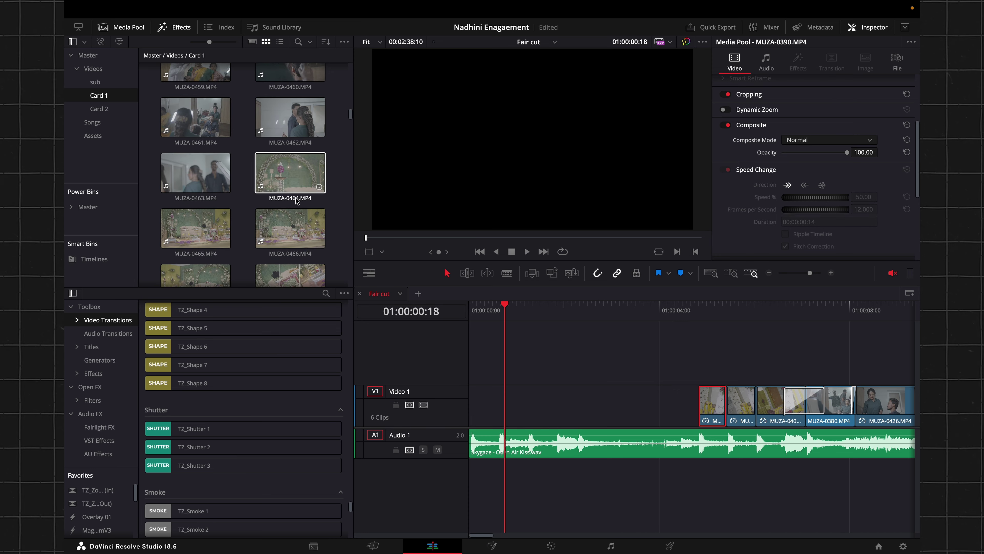
click(290, 228)
click(409, 238)
drag(409, 240, 529, 252)
key(i)
key(o)
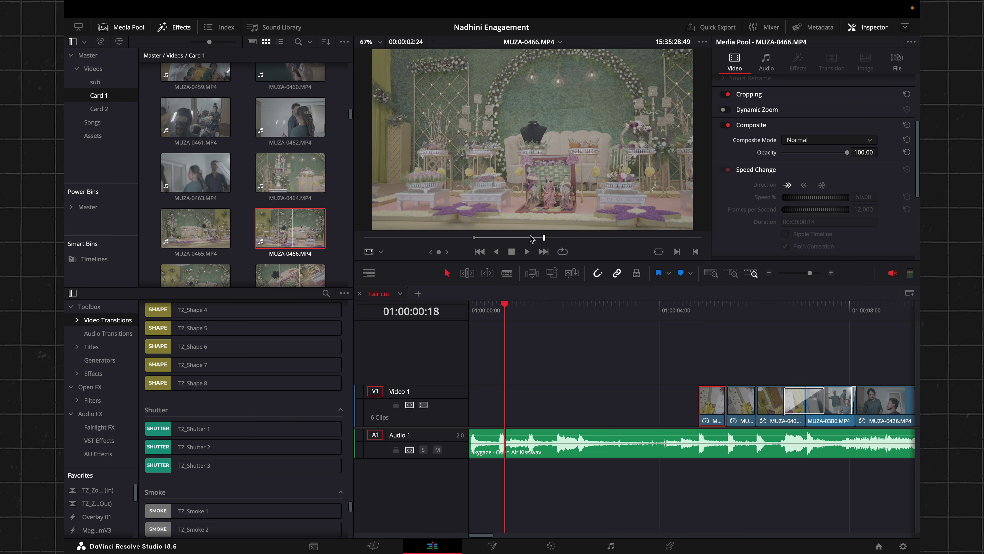
drag(529, 217, 500, 405)
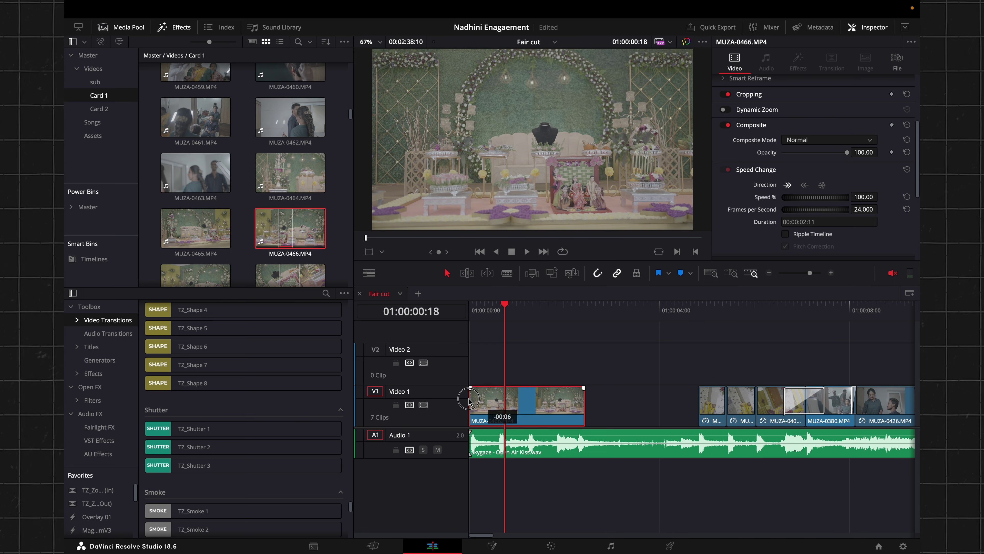
Step: Preview MUZA-0478.MP4 and add the video of a short MUZA-0486.MP4 range directly after MUZA-0466.MP4 on Video 1
scroll(280, 224, down, 7)
click(281, 224)
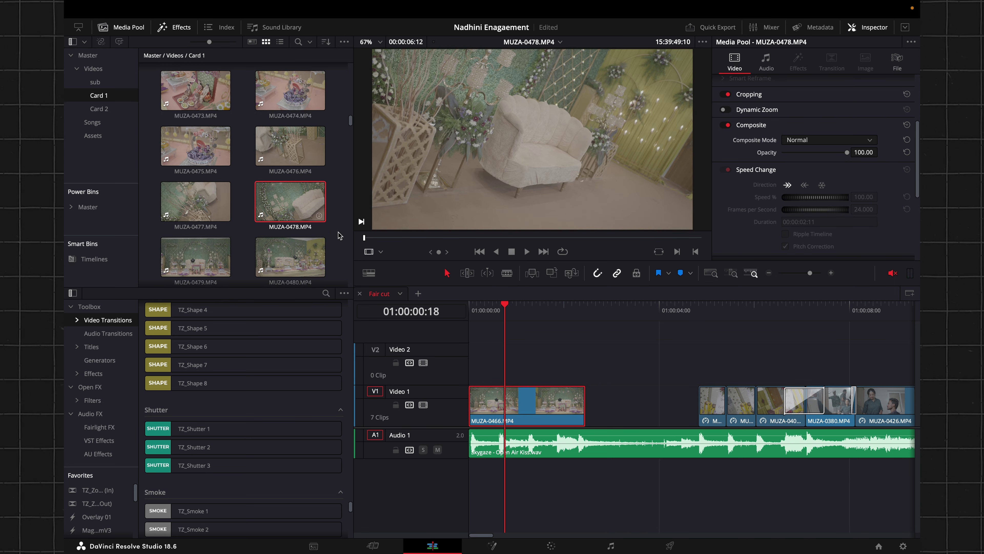
drag(426, 237, 499, 250)
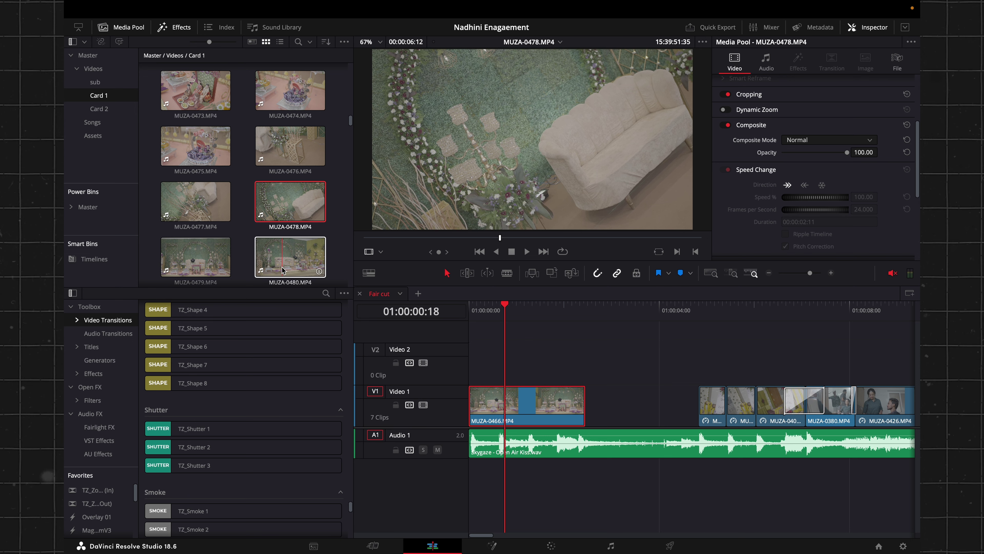
scroll(290, 256, down, 4)
click(290, 259)
key(space)
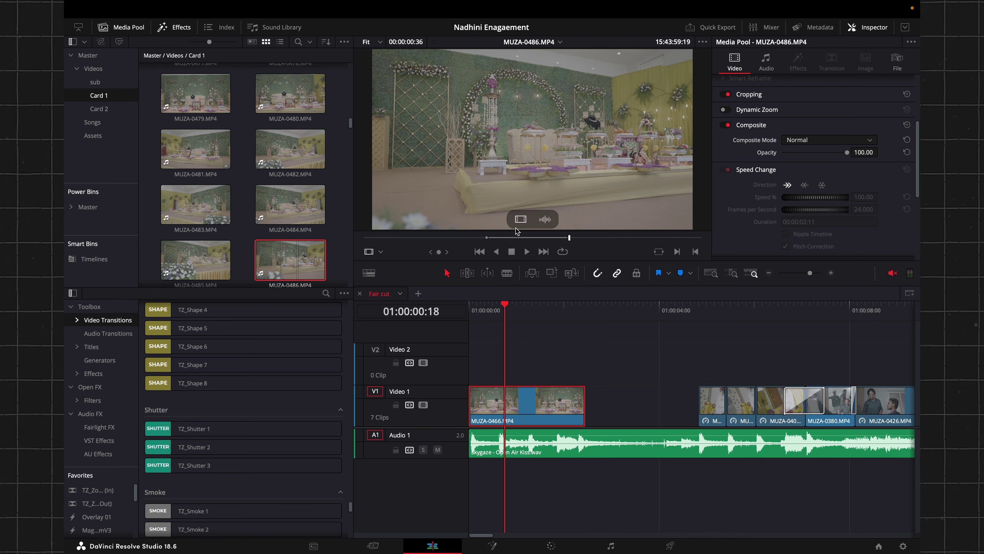
drag(521, 219, 594, 405)
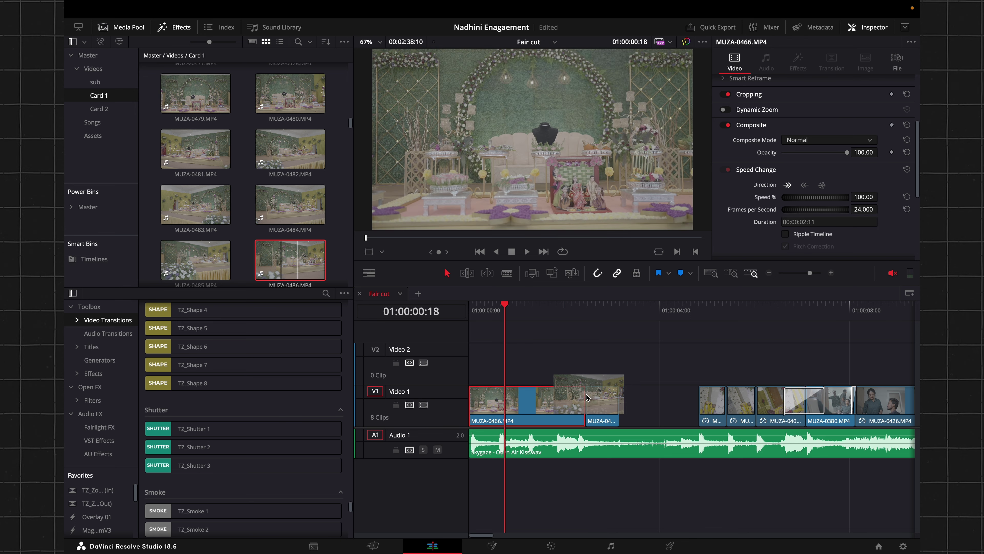
Step: Scrub through MUZA-0498.MP4 in the source viewer and mark an in point in the middle of the clip
scroll(274, 212, down, 7)
double_click(275, 212)
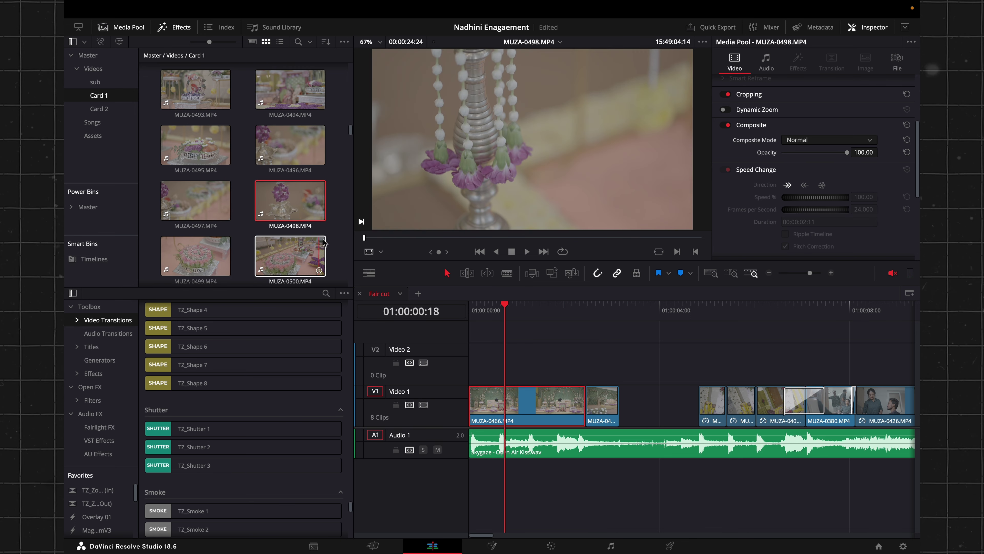
drag(464, 238, 531, 242)
key(i)
drag(530, 242, 586, 244)
scroll(217, 240, down, 3)
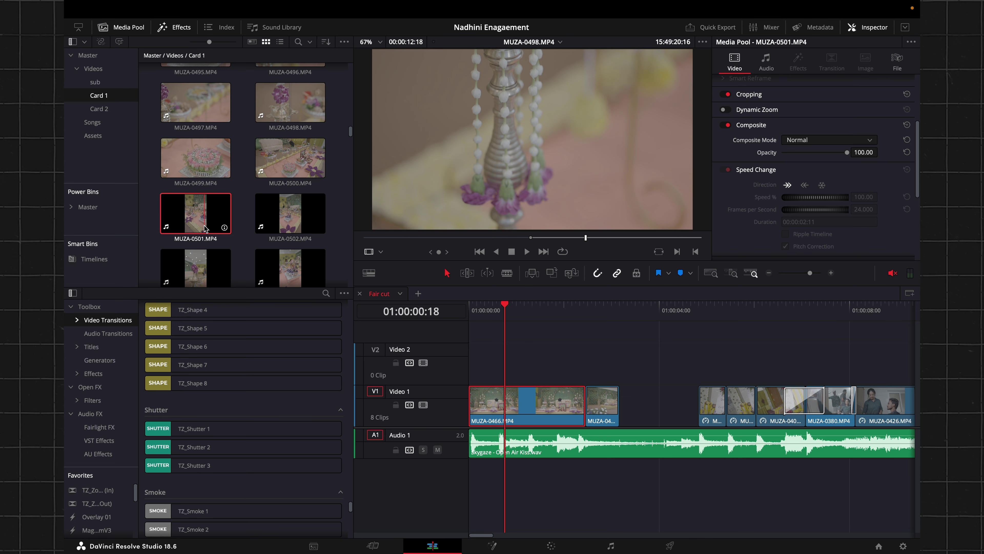
Step: Preview MUZA-0501, MUZA-0514, MUZA-0511, MUZA-0503 and MUZA-0528 as candidates for the remaining timeline gap
double_click(201, 218)
scroll(212, 214, down, 10)
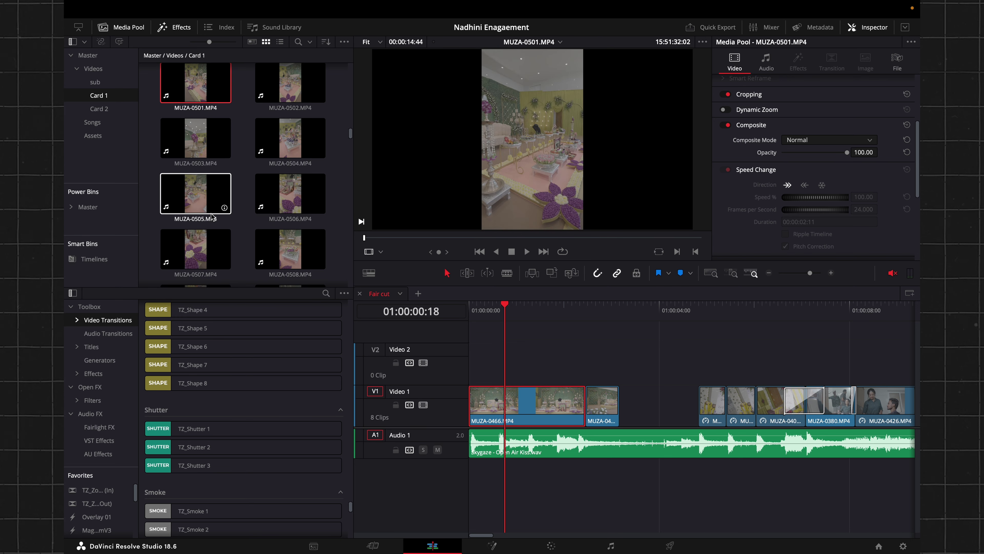
click(310, 150)
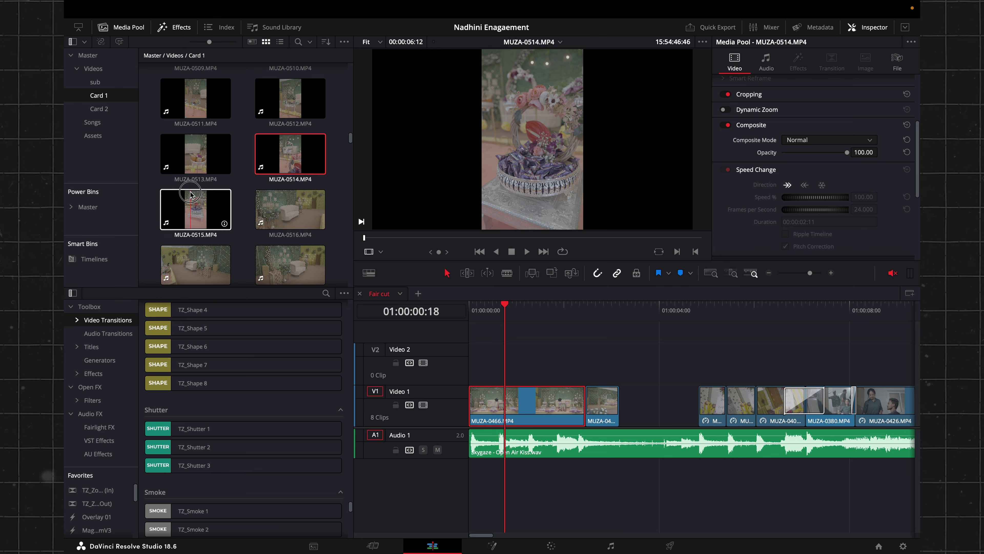
click(206, 200)
scroll(208, 179, up, 2)
click(207, 177)
scroll(208, 180, up, 5)
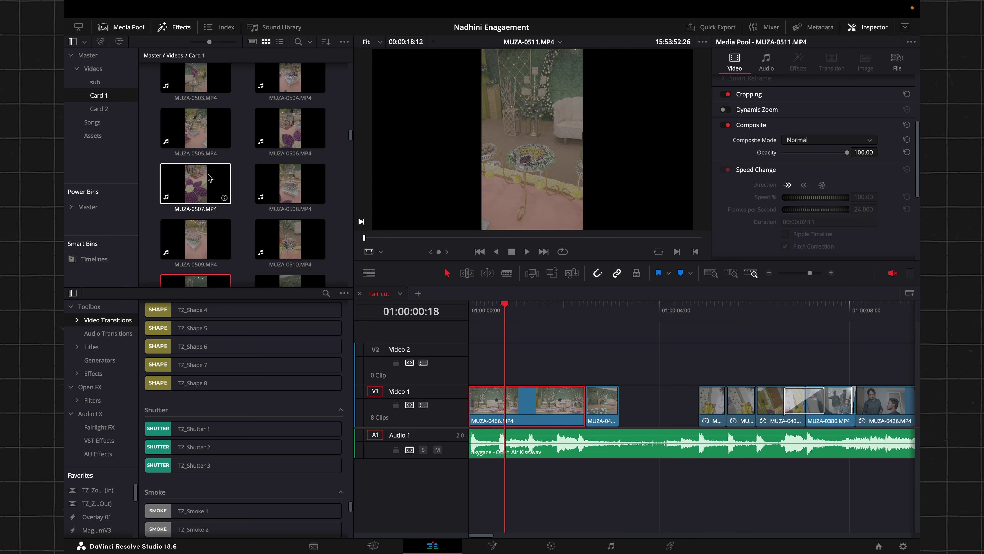
click(190, 160)
scroll(231, 213, down, 4)
scroll(232, 216, down, 15)
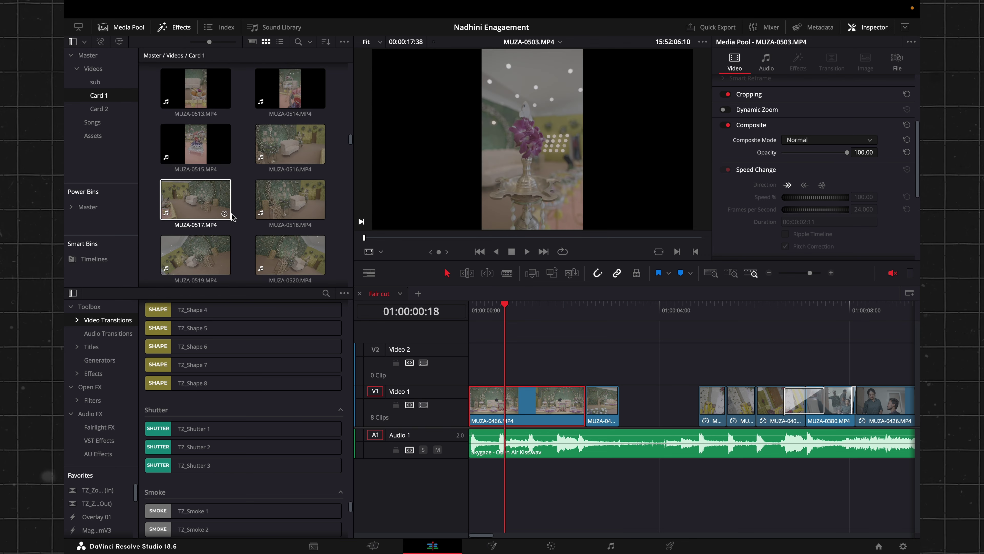
click(290, 182)
click(590, 237)
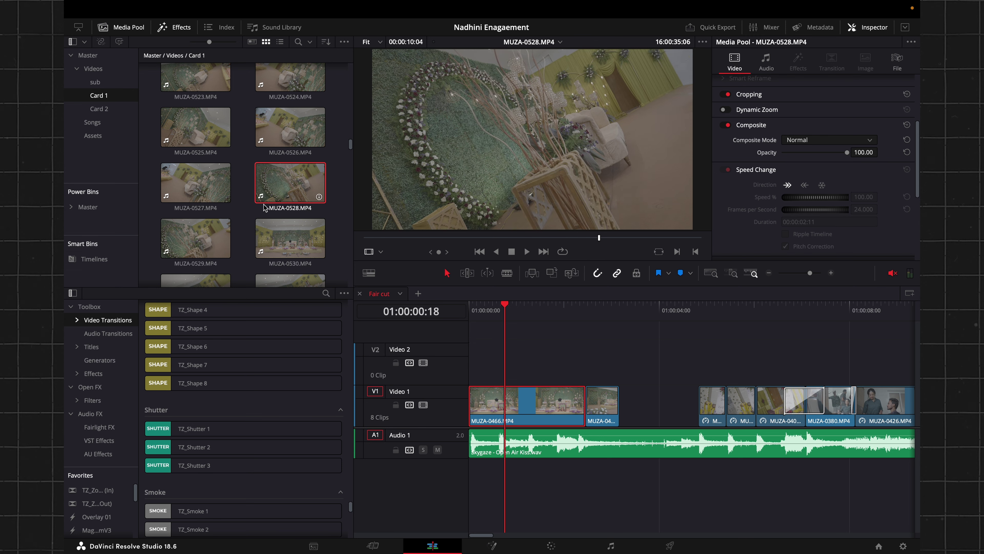
Step: Mark a range of MUZA-0534.MP4 and fit its video into the gap before MUZA-0390.MP4 on Video 1, trimmed to 01:16
scroll(244, 175, down, 5)
click(290, 218)
drag(404, 239, 610, 242)
key(i)
key(o)
mouse_move(538, 233)
drag(520, 221, 619, 352)
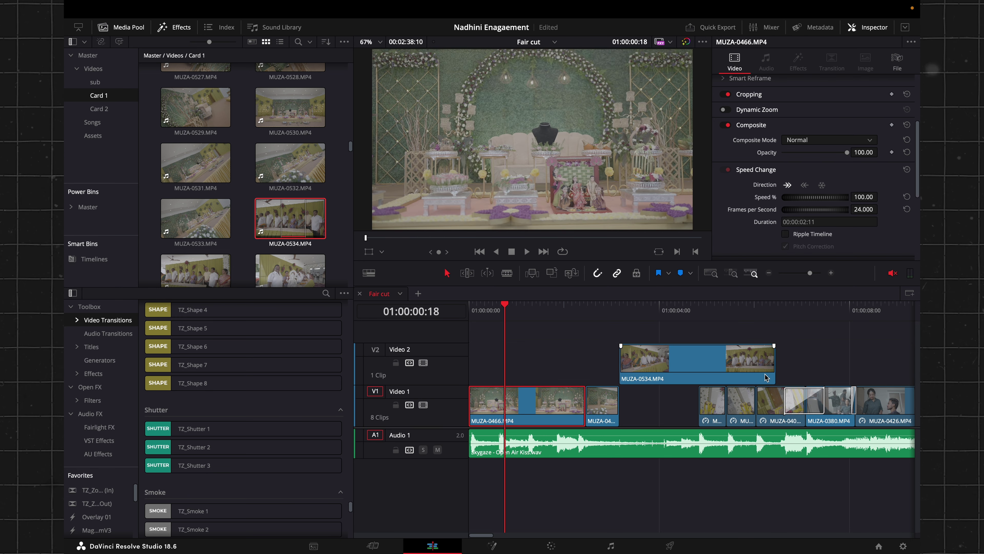
drag(776, 373, 669, 412)
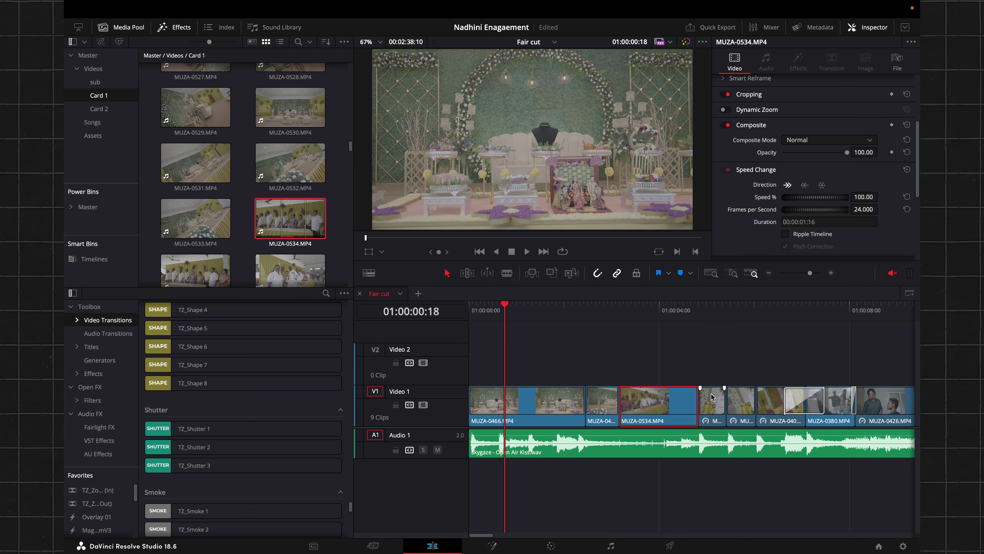
Step: Apply a Cross Dissolve video transition at the cut between MUZA-0534.MP4 and MUZA-0390.MP4
click(694, 310)
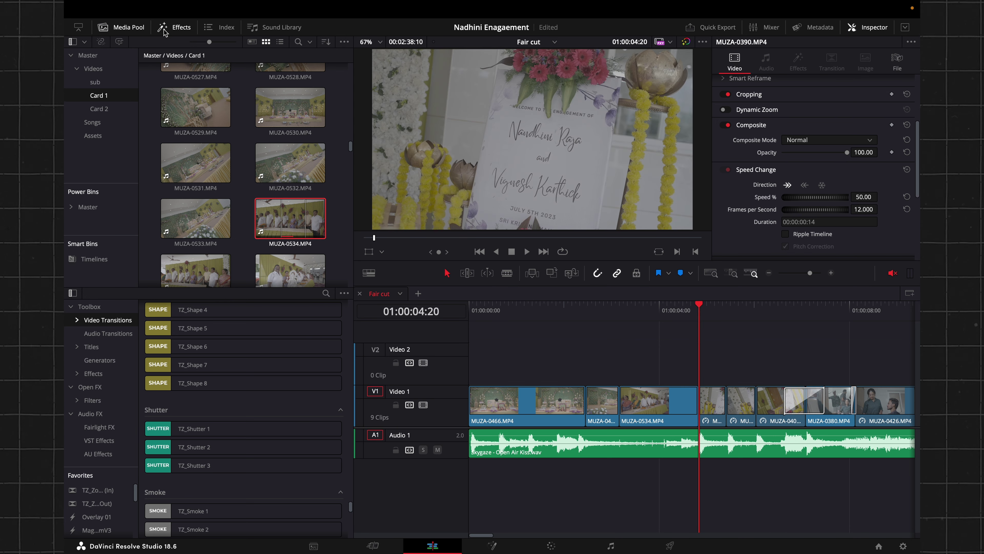
click(125, 31)
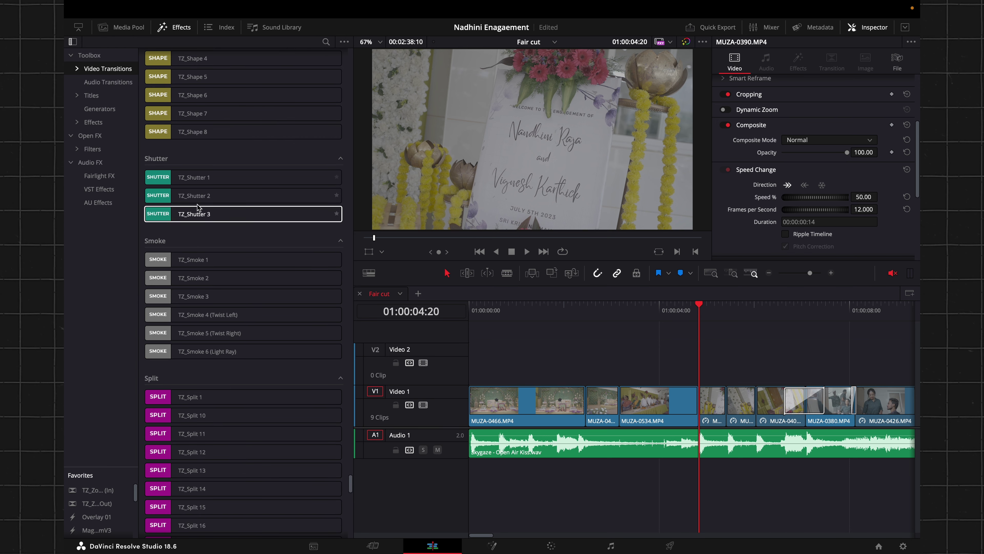
scroll(255, 256, up, 5)
scroll(257, 255, up, 10)
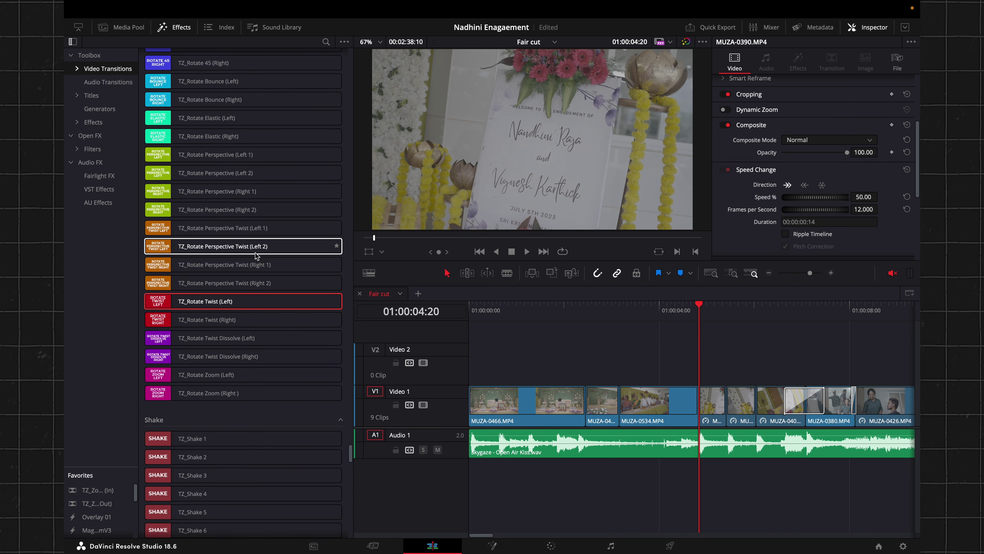
drag(350, 447, 360, 65)
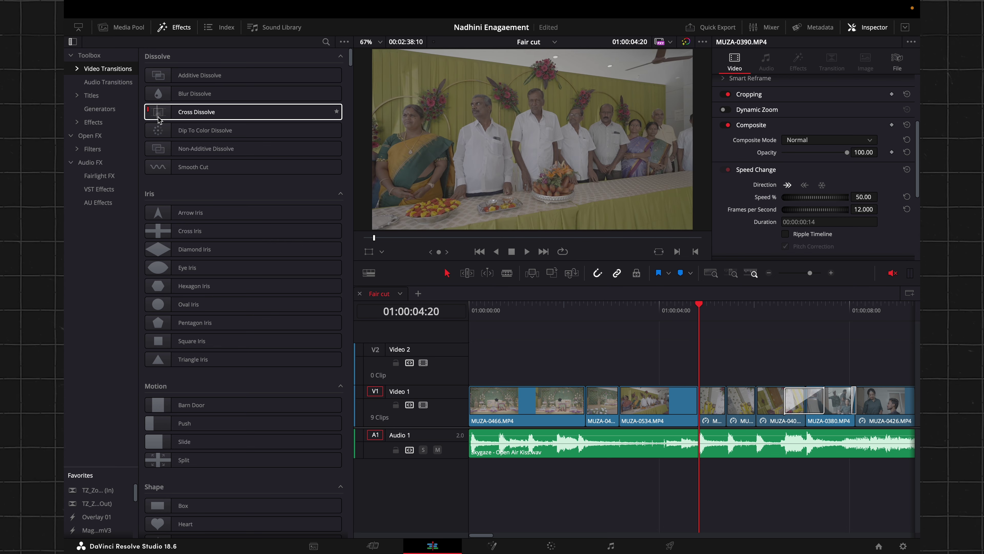
drag(159, 120, 692, 408)
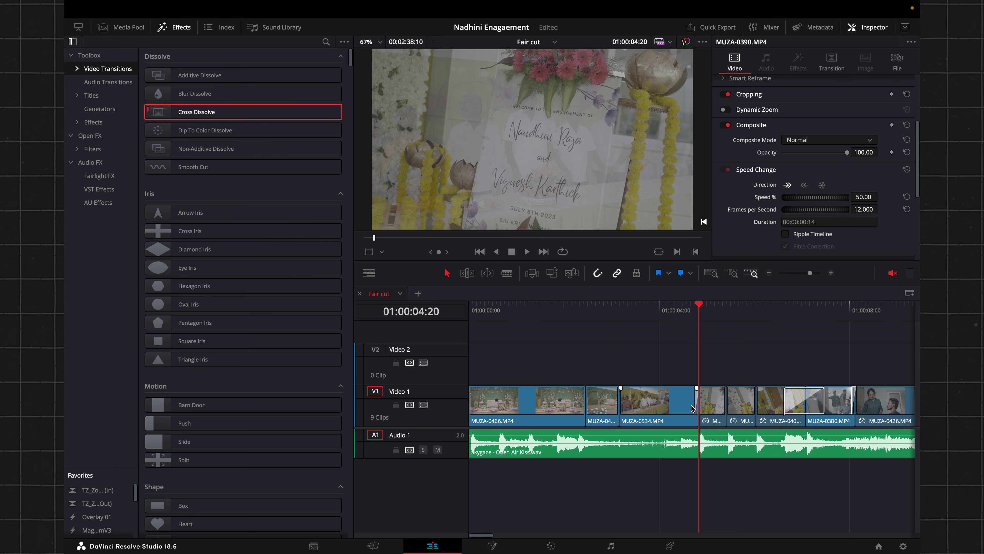
Step: Lengthen the Cross Dissolve between MUZA-0534.MP4 and MUZA-0390.MP4 to 26 frames
key(ctrl+equal)
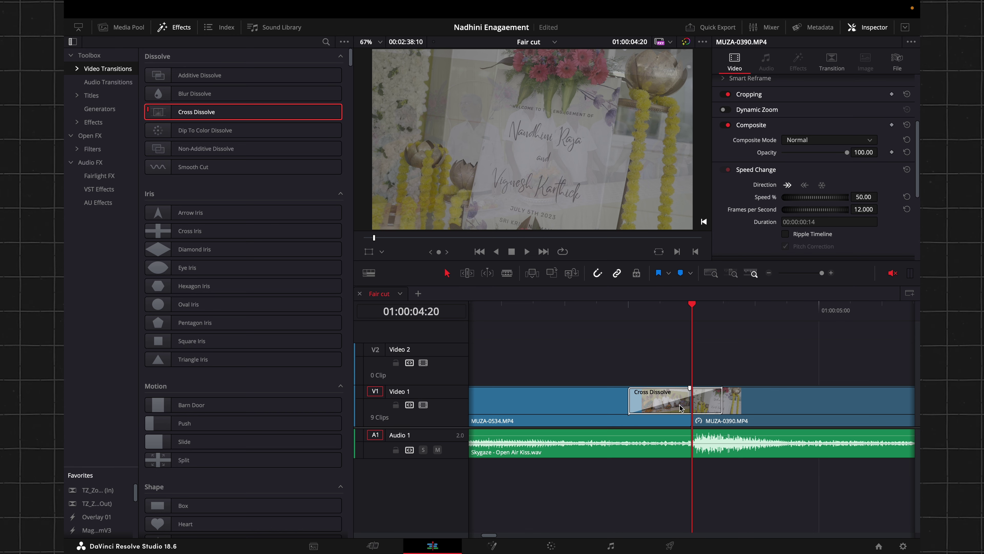
click(681, 407)
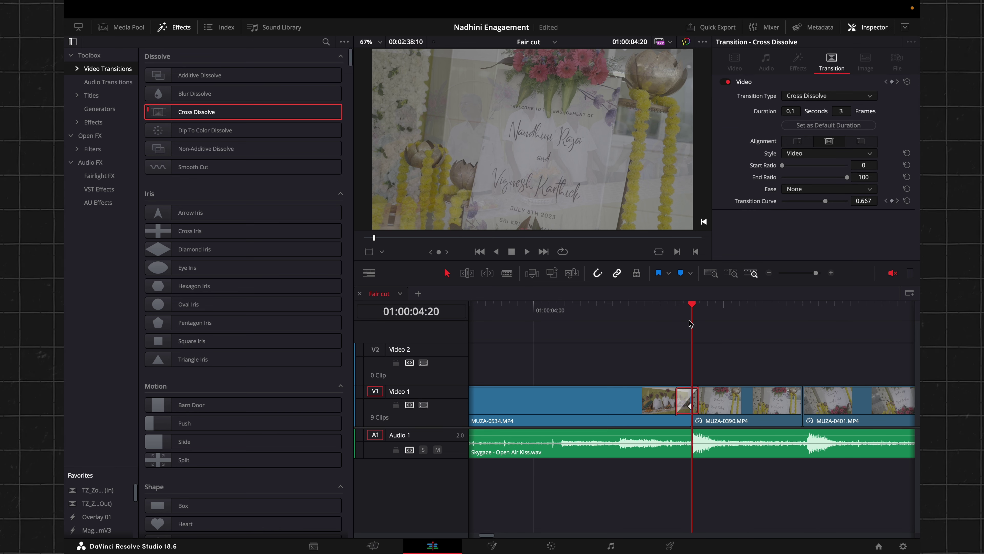
key(ctrl+minus)
click(831, 273)
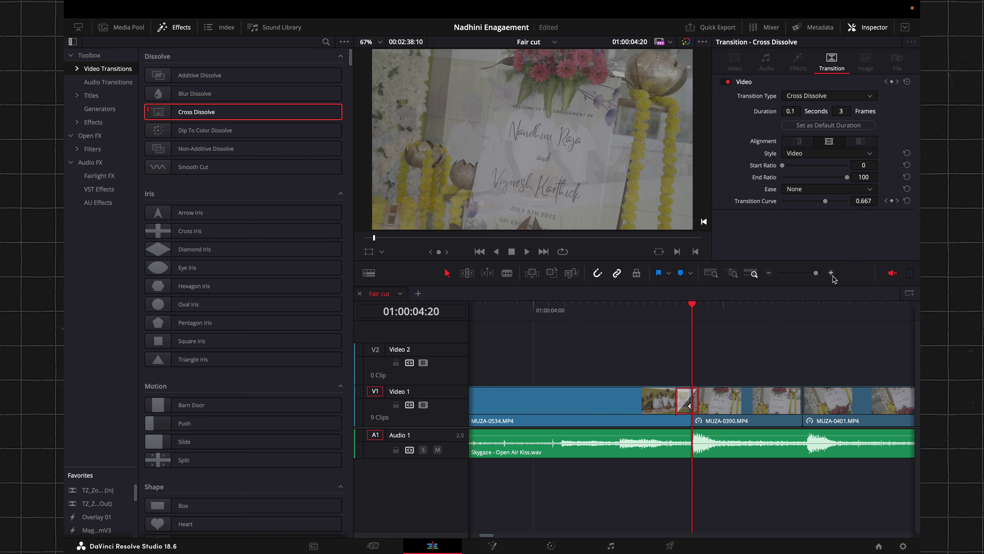
drag(706, 397, 753, 403)
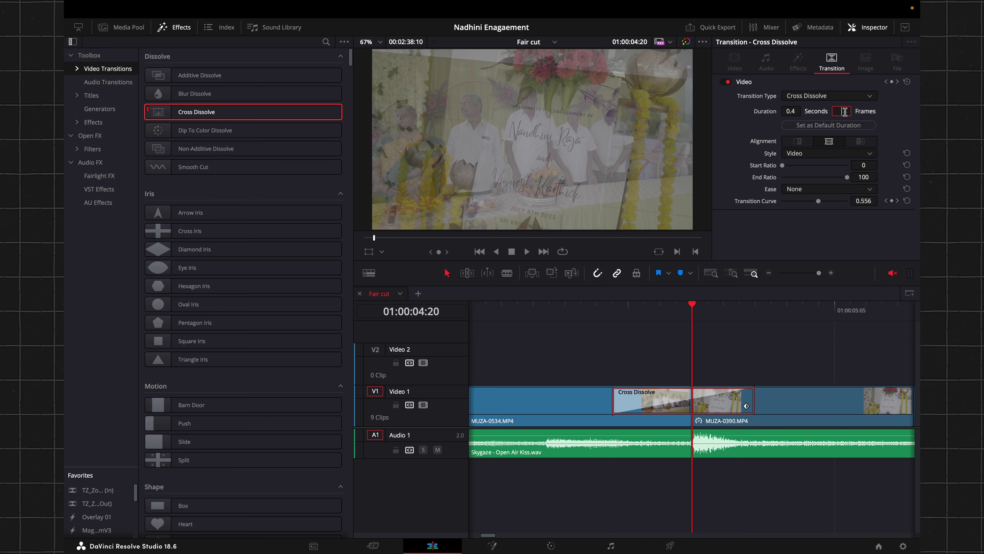
drag(845, 112, 852, 112)
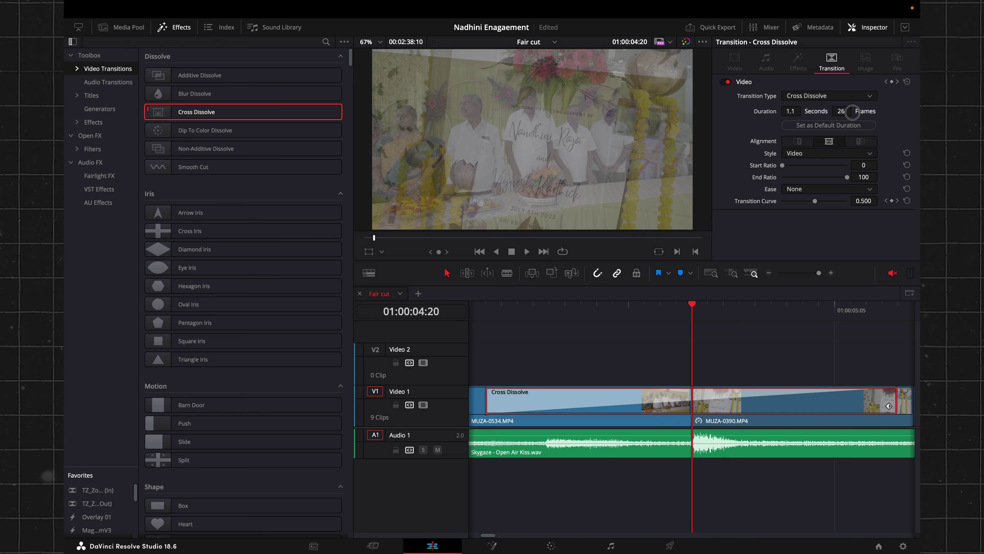
key(shift+z)
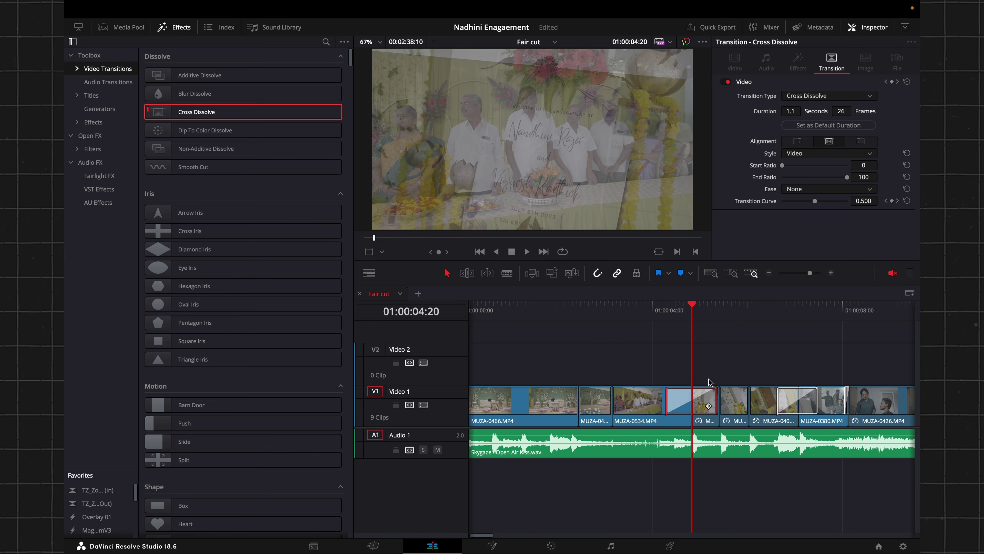
Step: Play the timeline from just before the Cross Dissolve to review the lengthened transition
click(660, 313)
key(space)
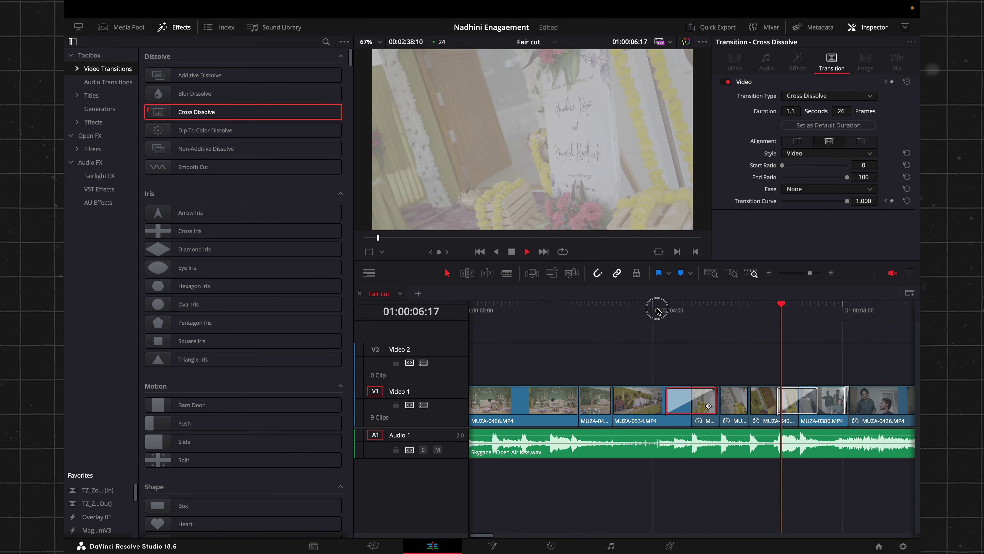
click(659, 312)
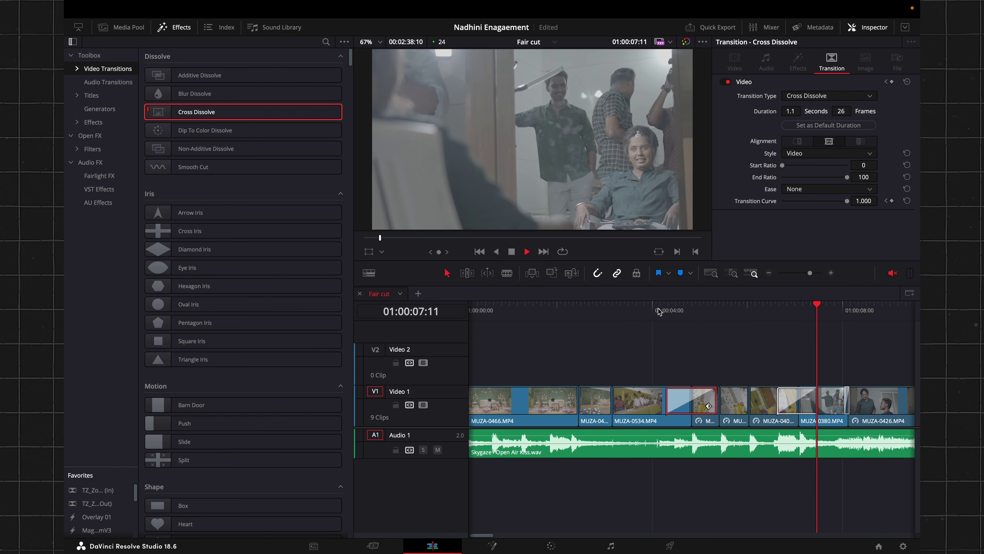
key(space)
Step: Remove the TZ_Rotate Twist (Left) transition between MUZA-0380.MP4 and MUZA-0426.MP4
scroll(659, 312, down, 3)
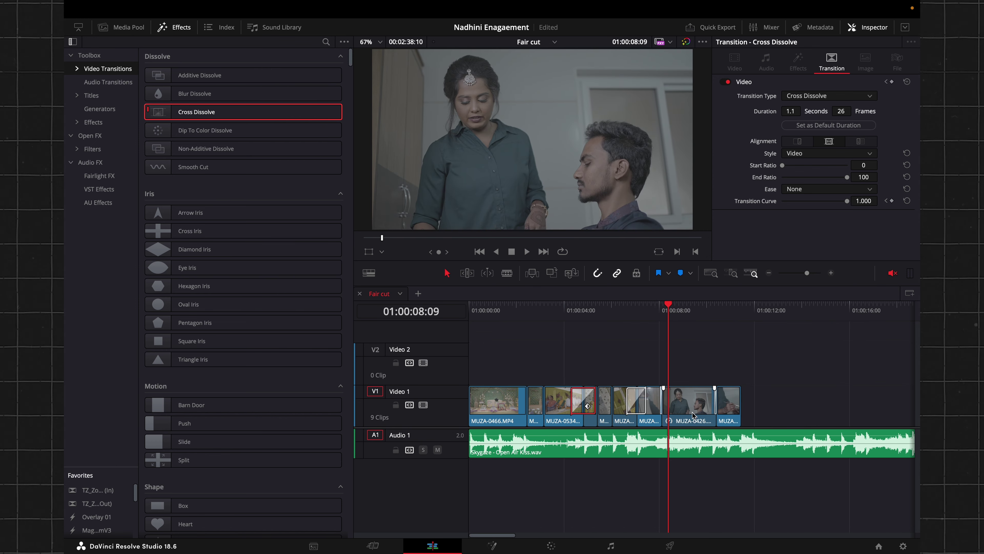
scroll(680, 415, up, 5)
drag(588, 405, 585, 404)
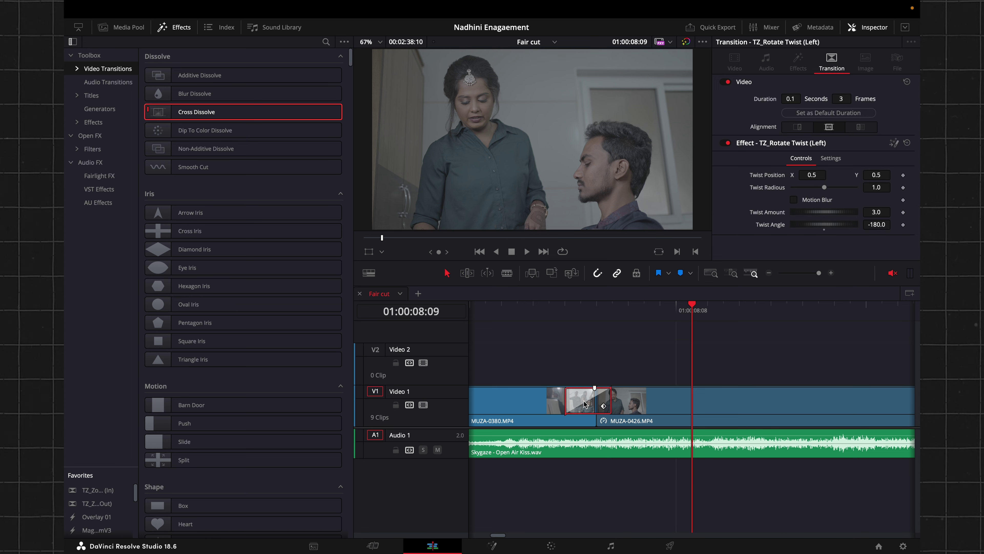
click(654, 409)
click(590, 411)
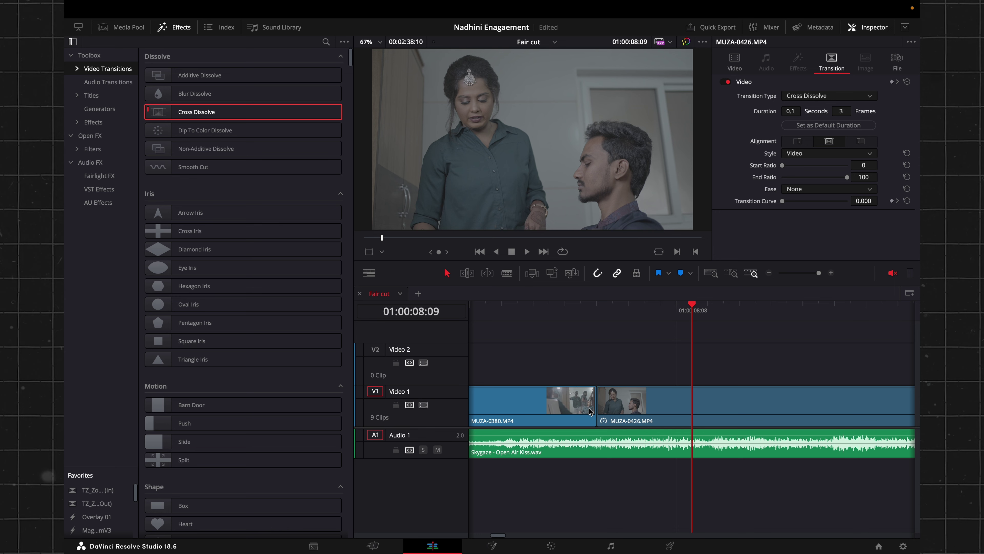
key(ctrl+minus)
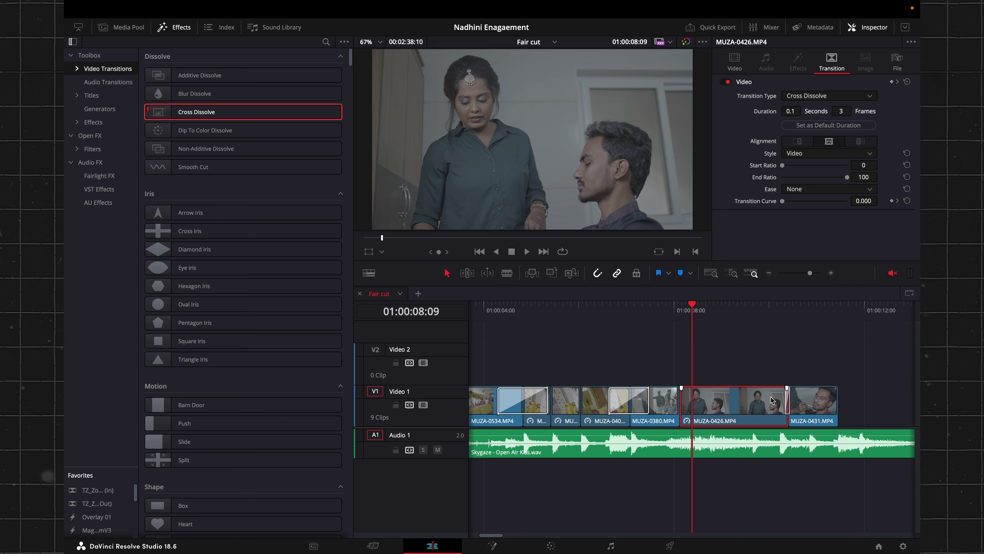
Step: Try deleting MUZA-0426.MP4 from Video 1, twice closing the gap and once leaving it empty, undoing each deletion
key(Delete)
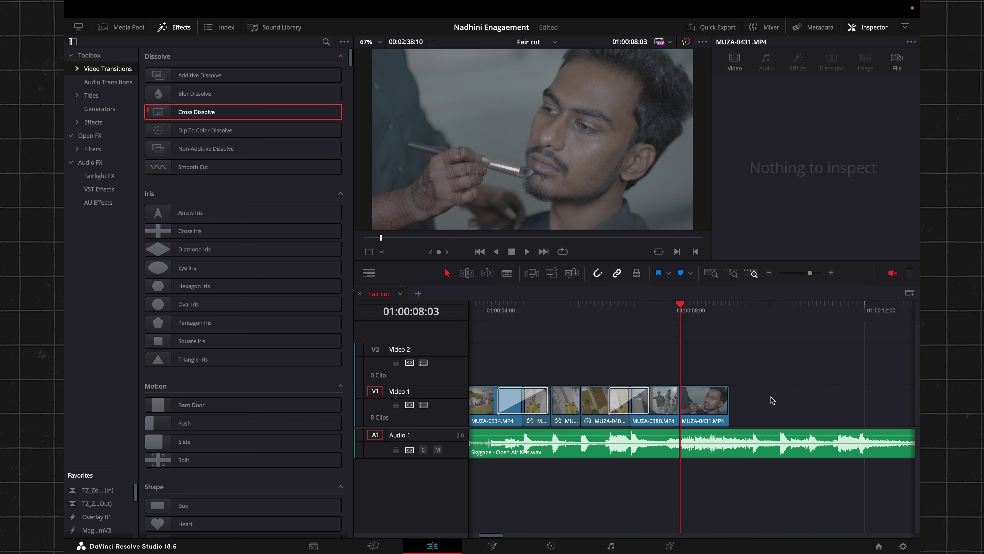
key(super+z)
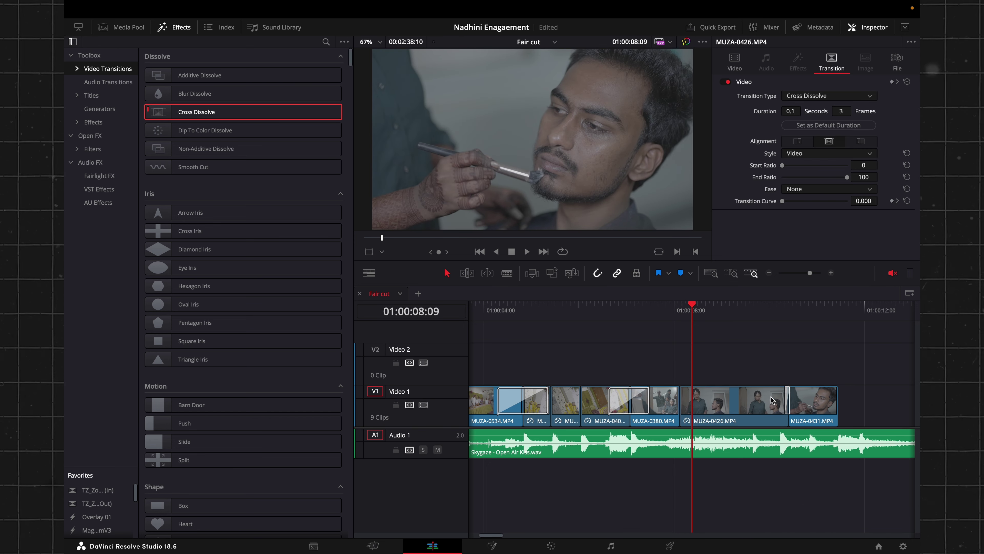
key(Delete)
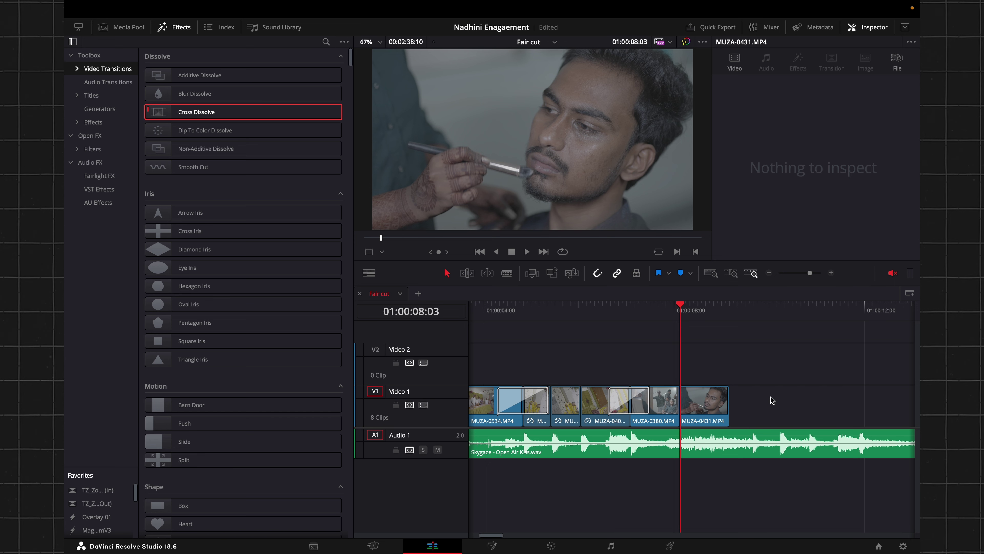
key(super+z)
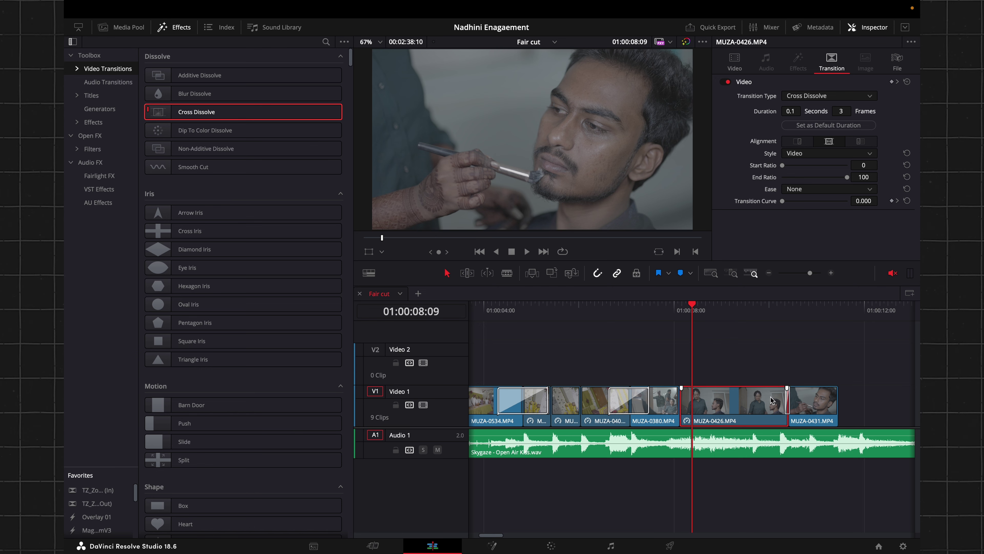
key(BackSpace)
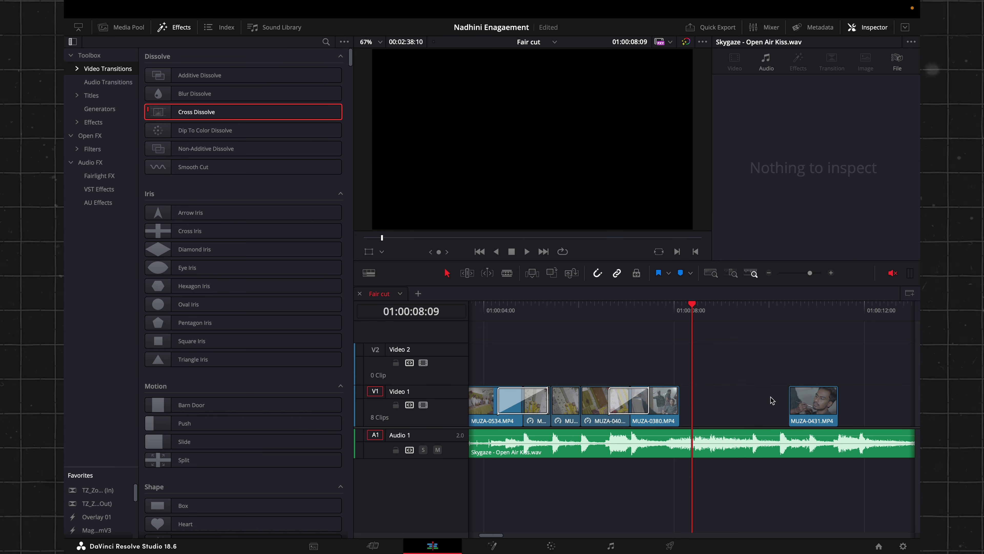
key(super+z)
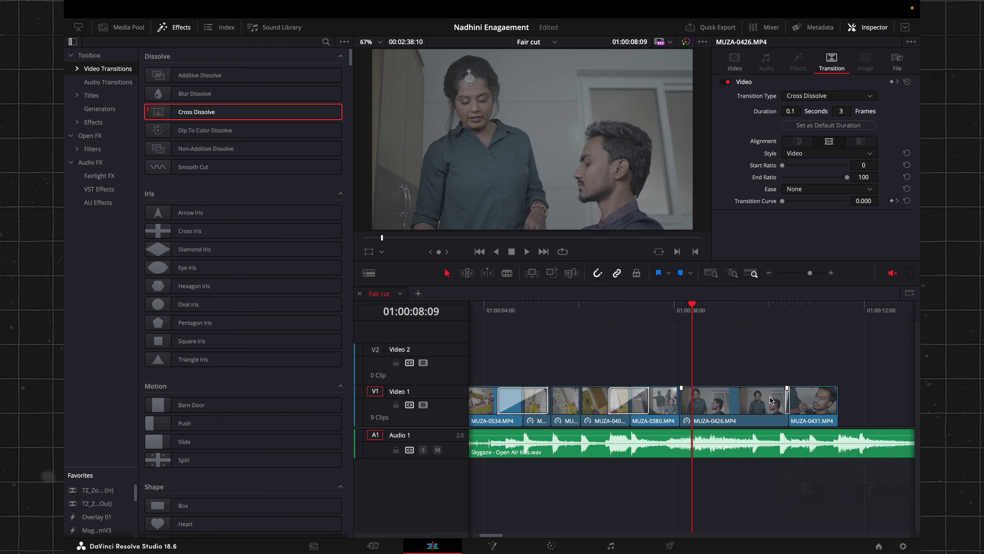